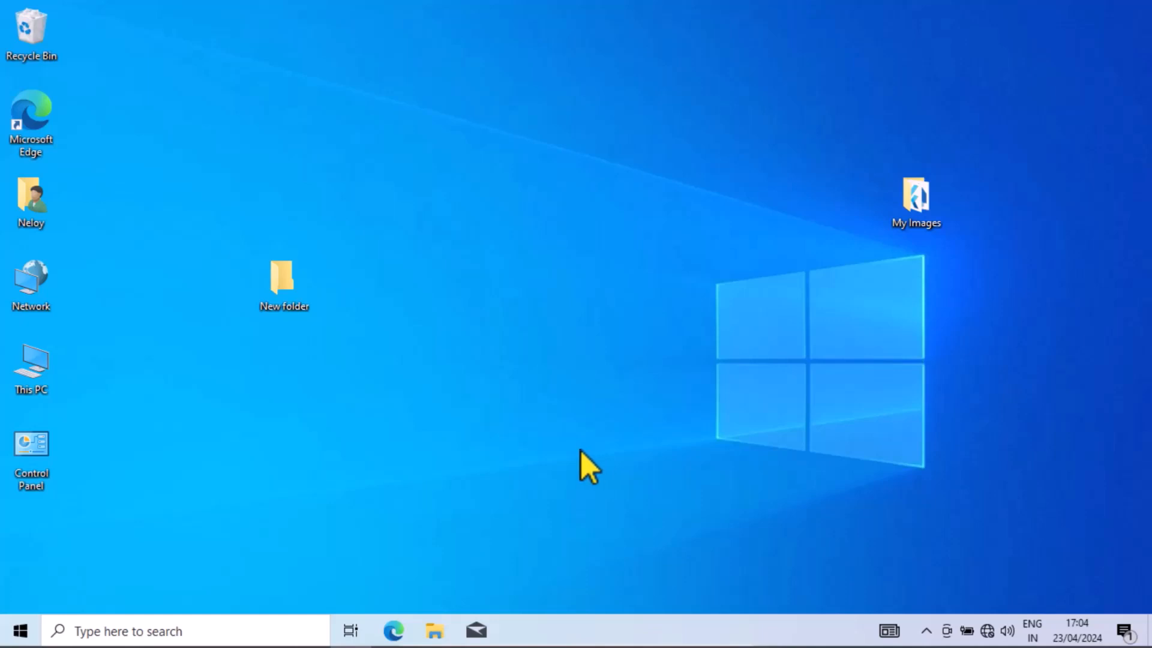
- Open Command Prompt and run dart -v to check whether Dart is already installed
click(144, 624)
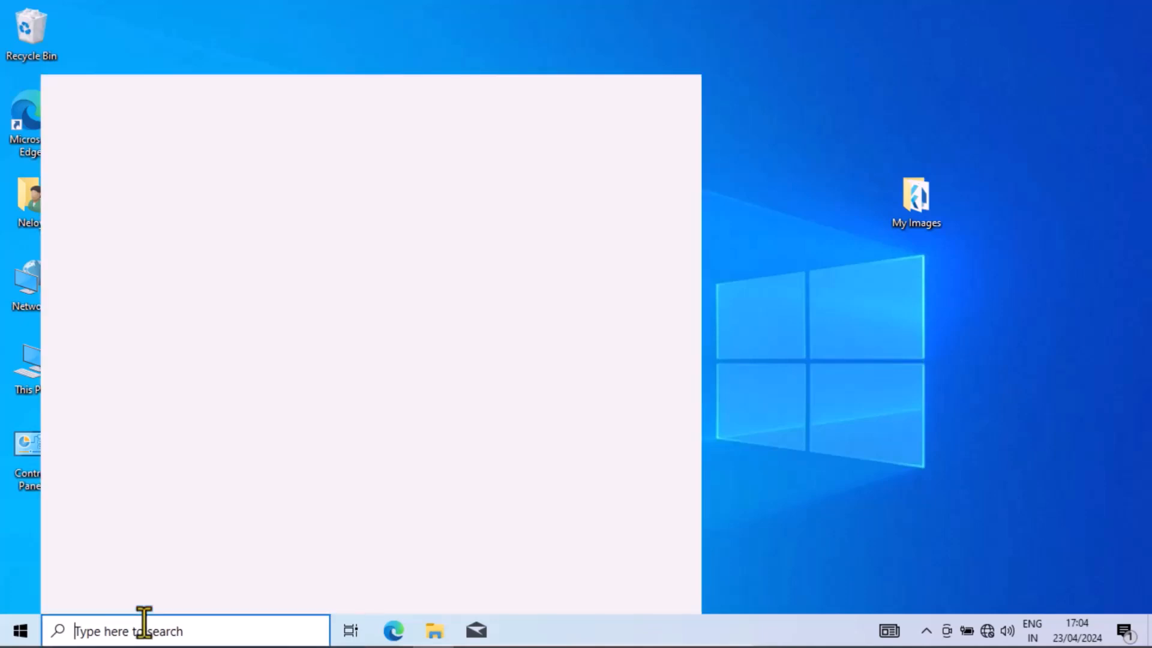
text(c)
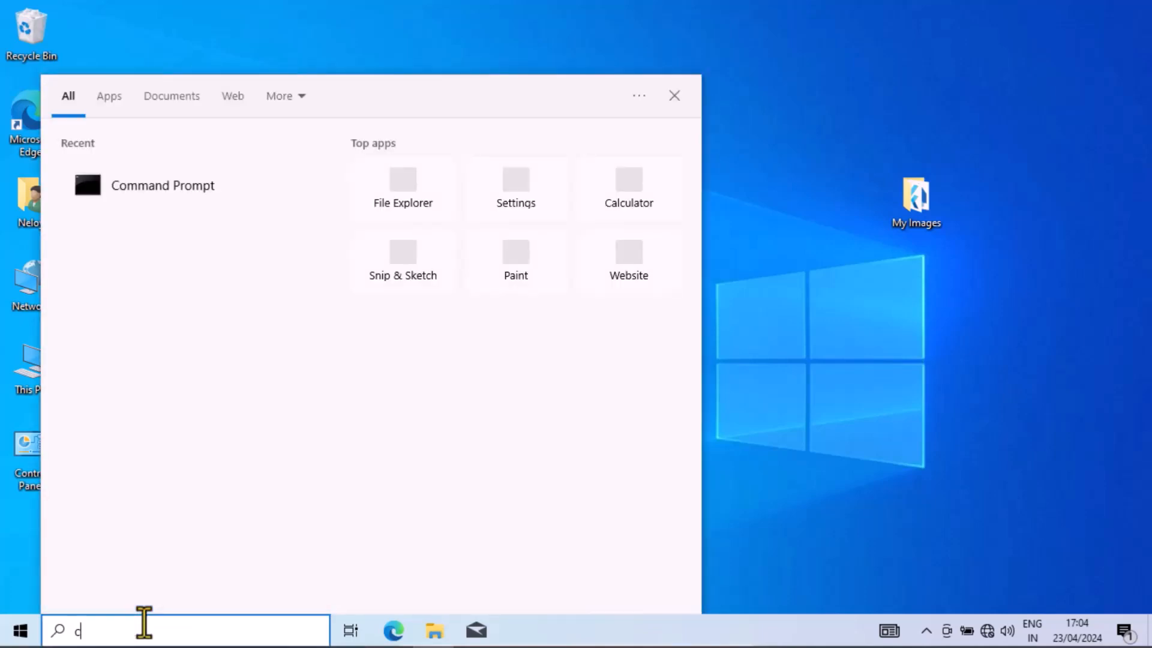
text(d)
key(BackSpace)
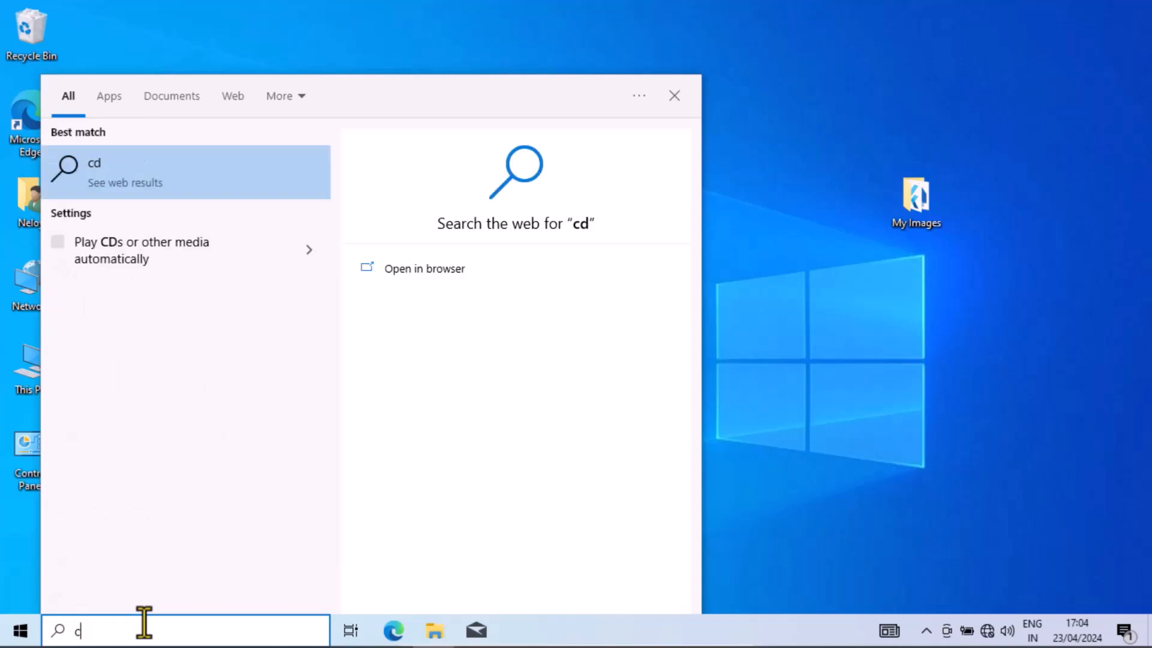
text(md)
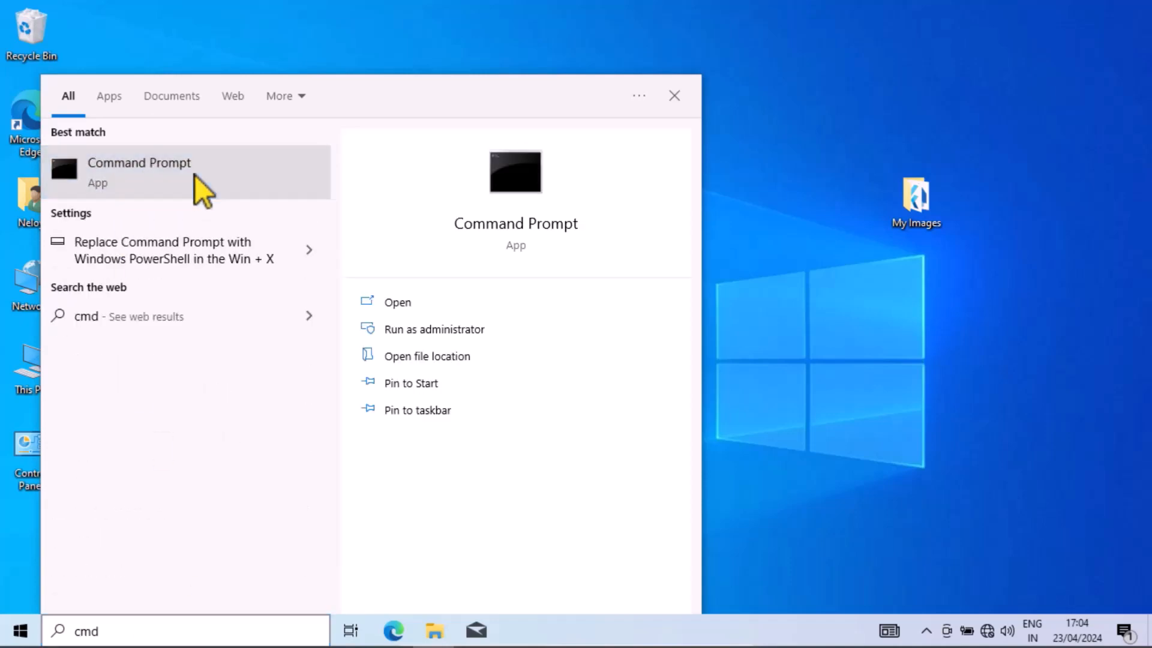
click(196, 174)
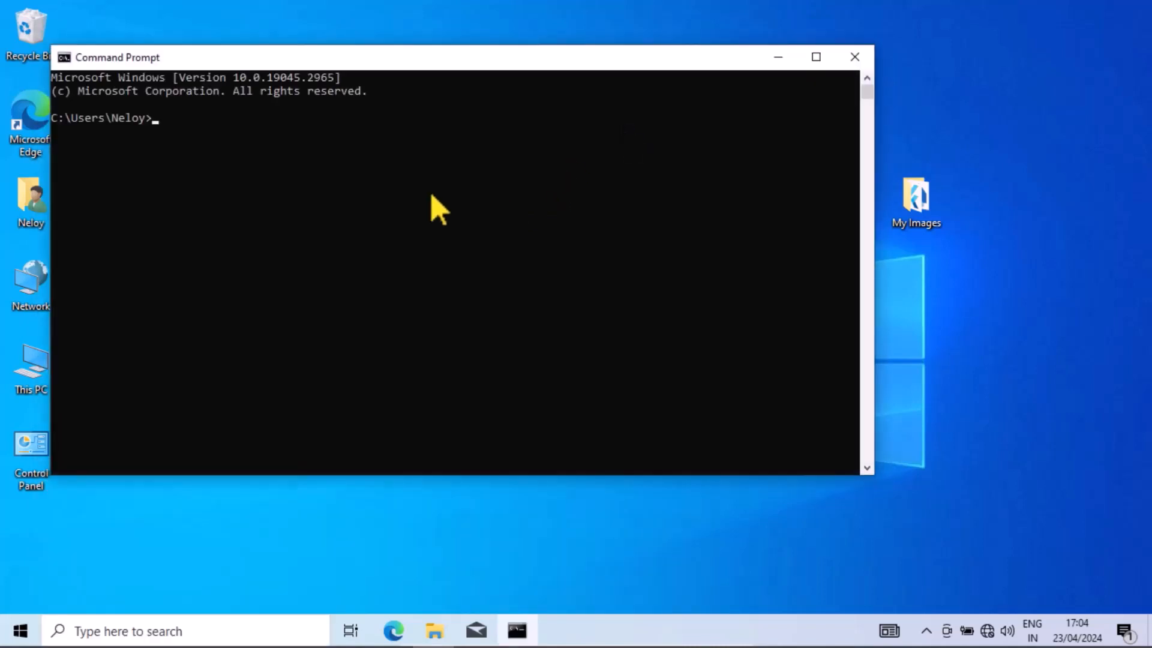
text(dart -v)
key(Return)
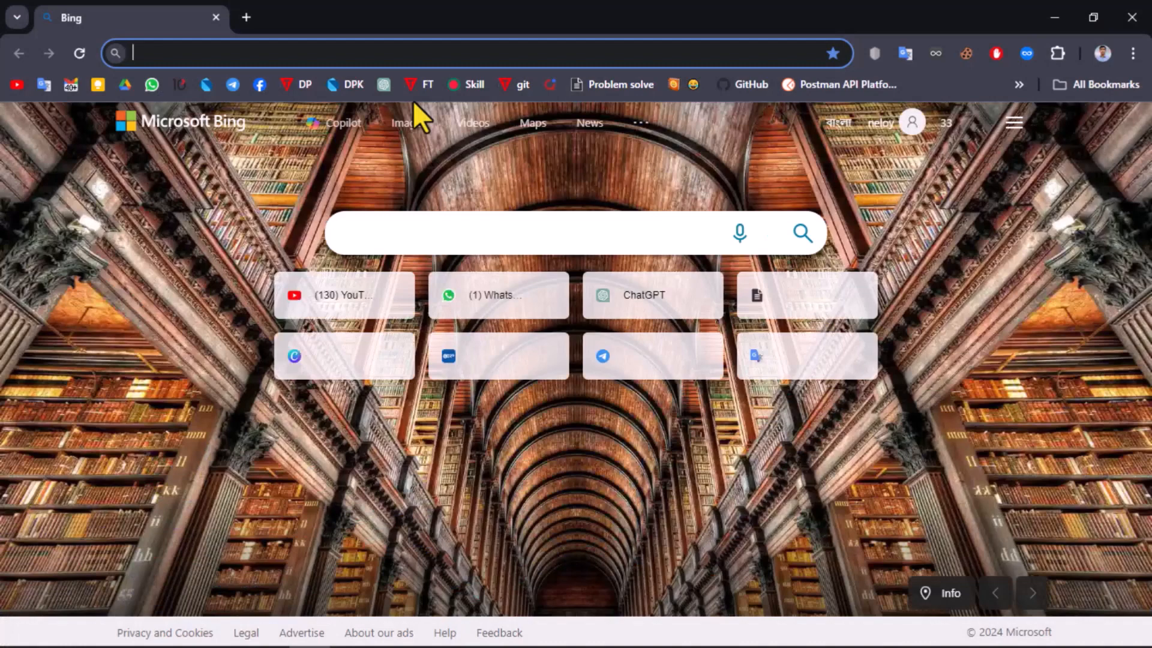
- In the Chrome browser, search the web for "dart sdk" and open the SDK Archive page on dart.dev
text(dart )
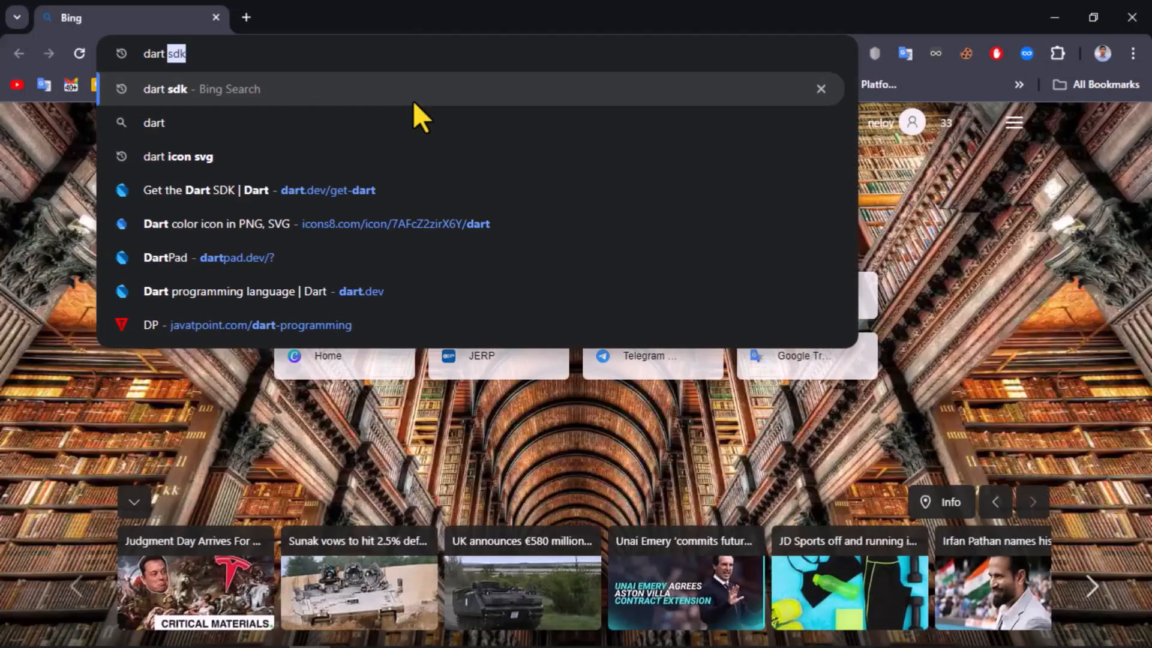
text(sdk)
key(Return)
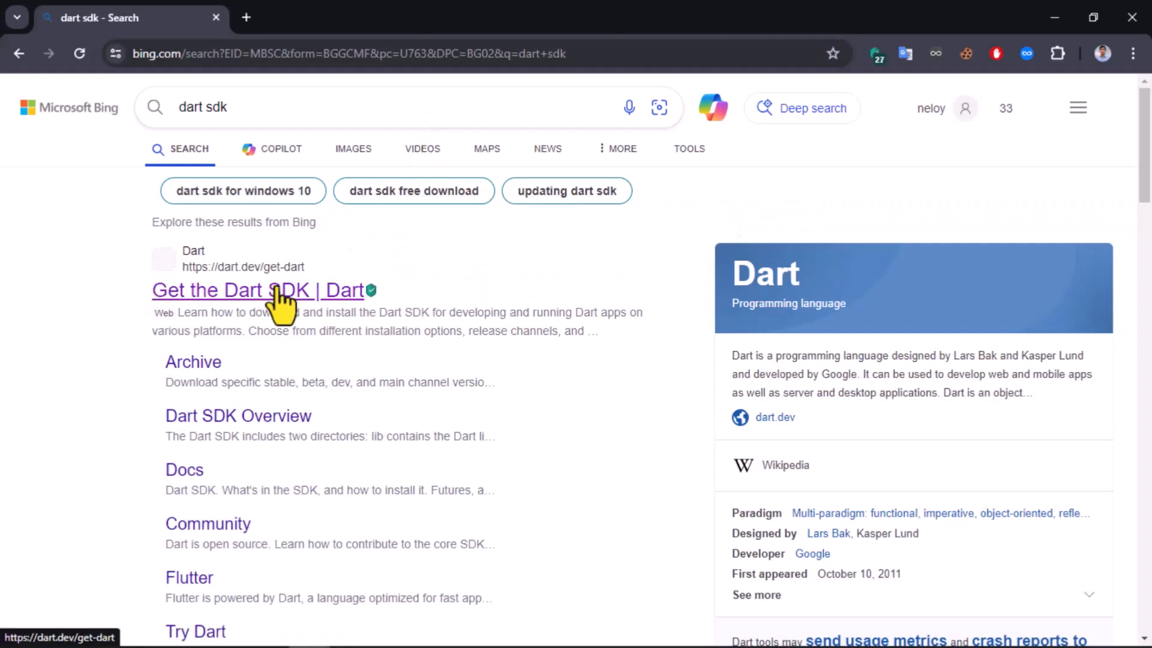
click(306, 313)
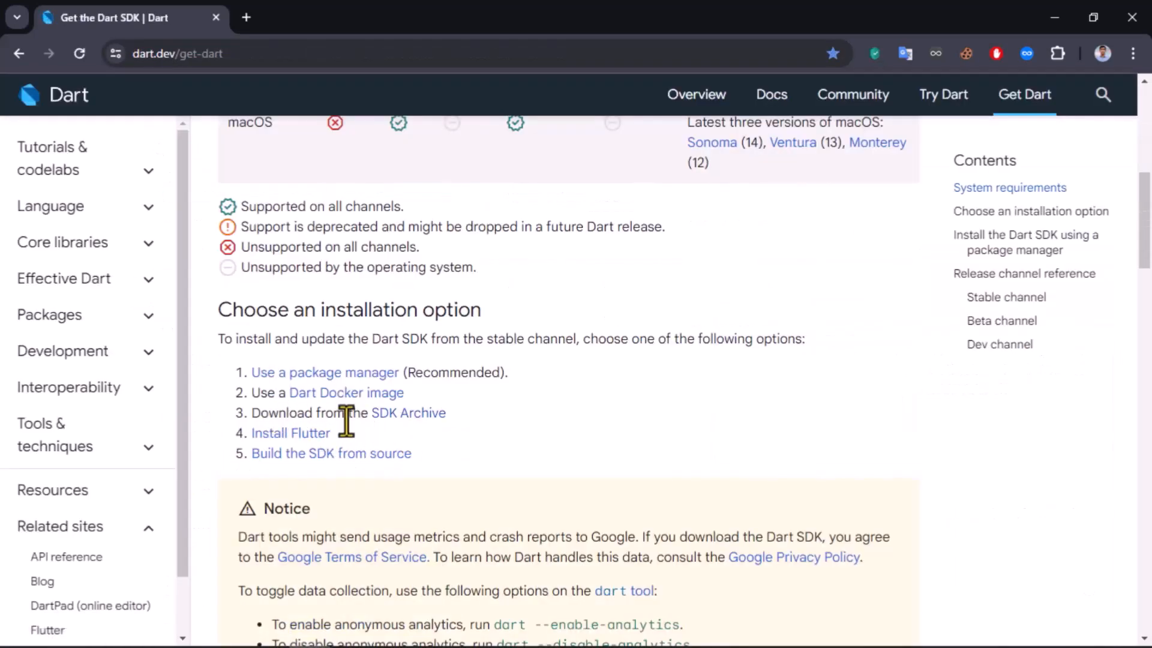
click(423, 416)
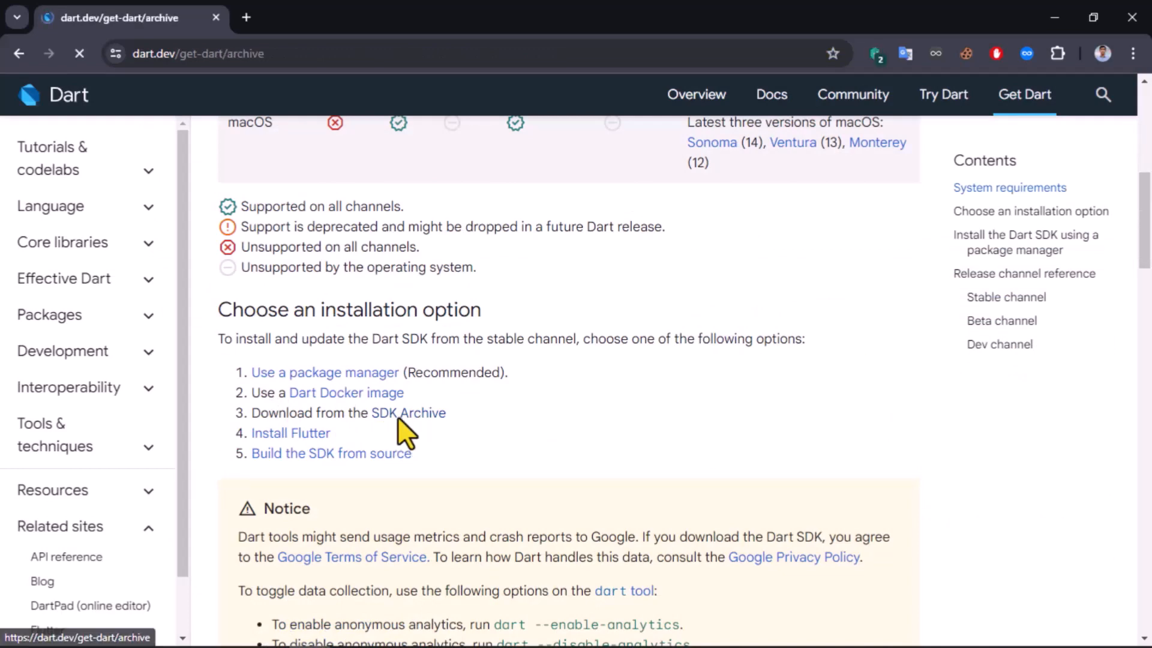
- Download the Windows x64 Dart SDK zip, version 3.5.0-72.0.dev, from the Dev channel table
scroll(600, 372, down, 5)
scroll(606, 375, down, 10)
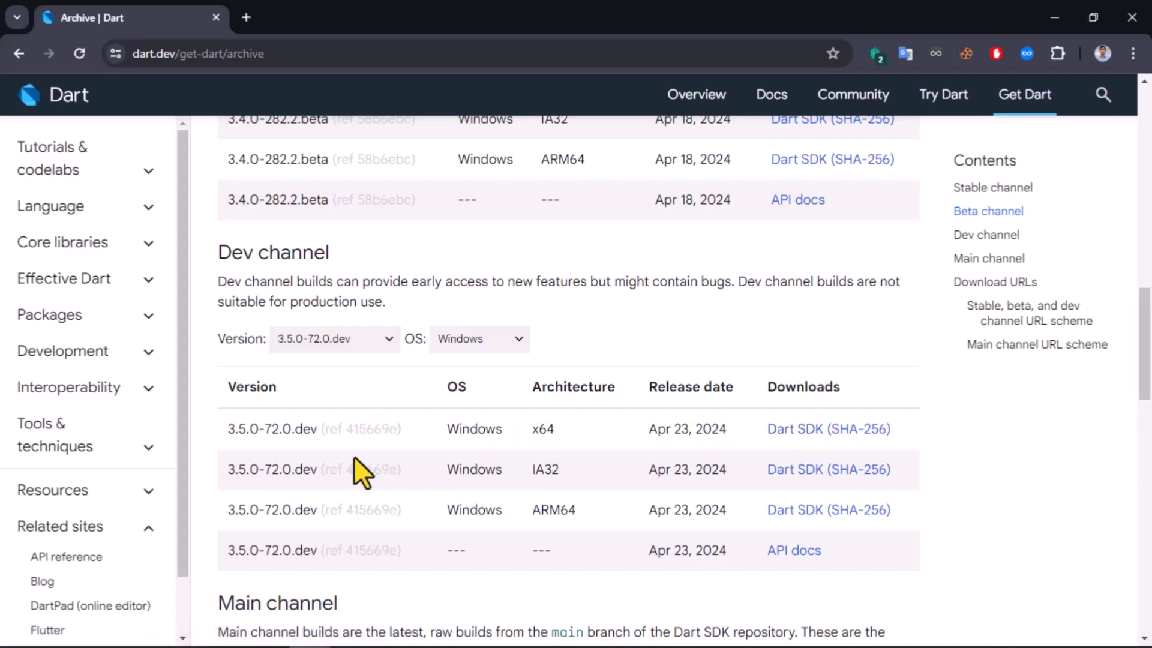
scroll(474, 420, down, 1)
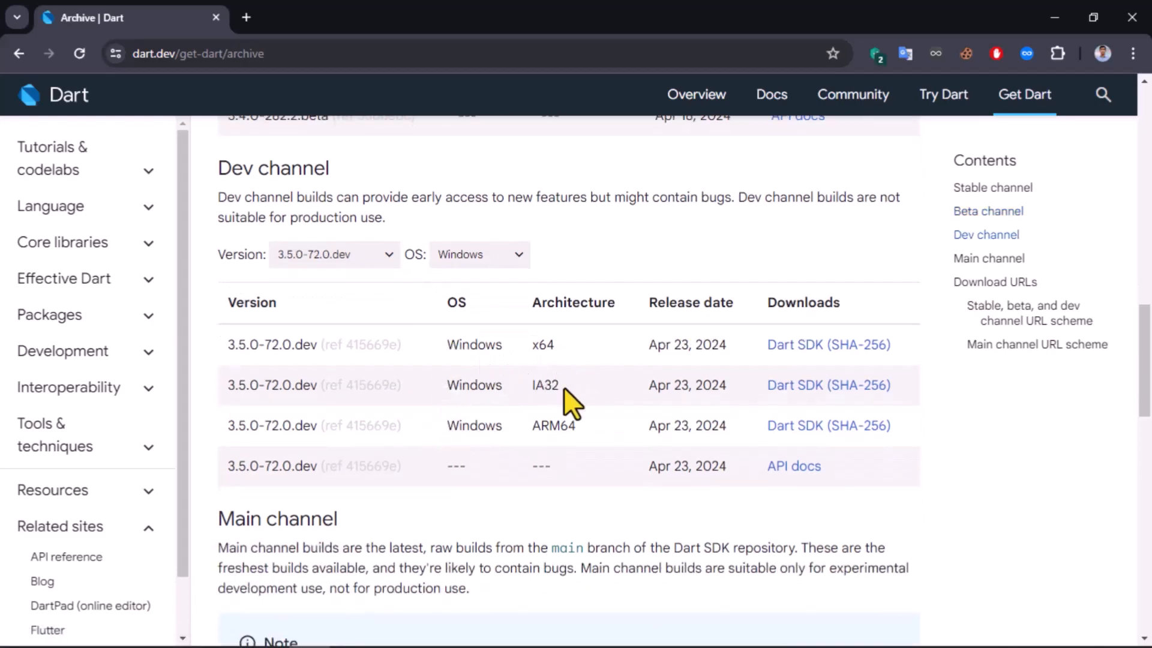
click(810, 347)
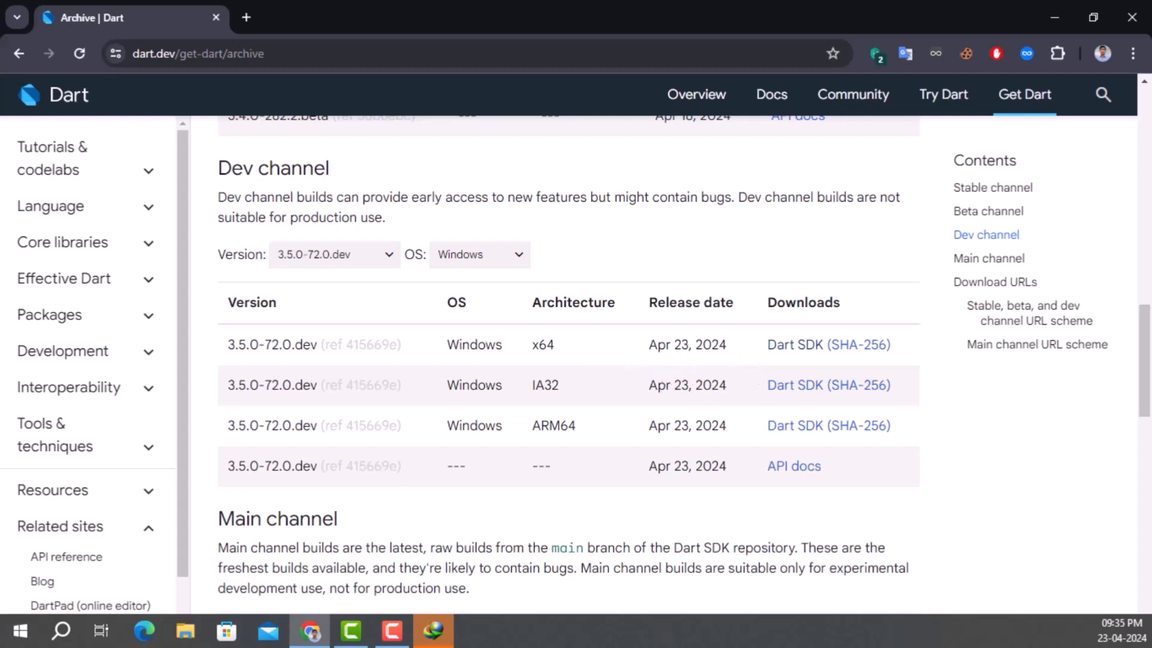
drag(810, 351, 565, 191)
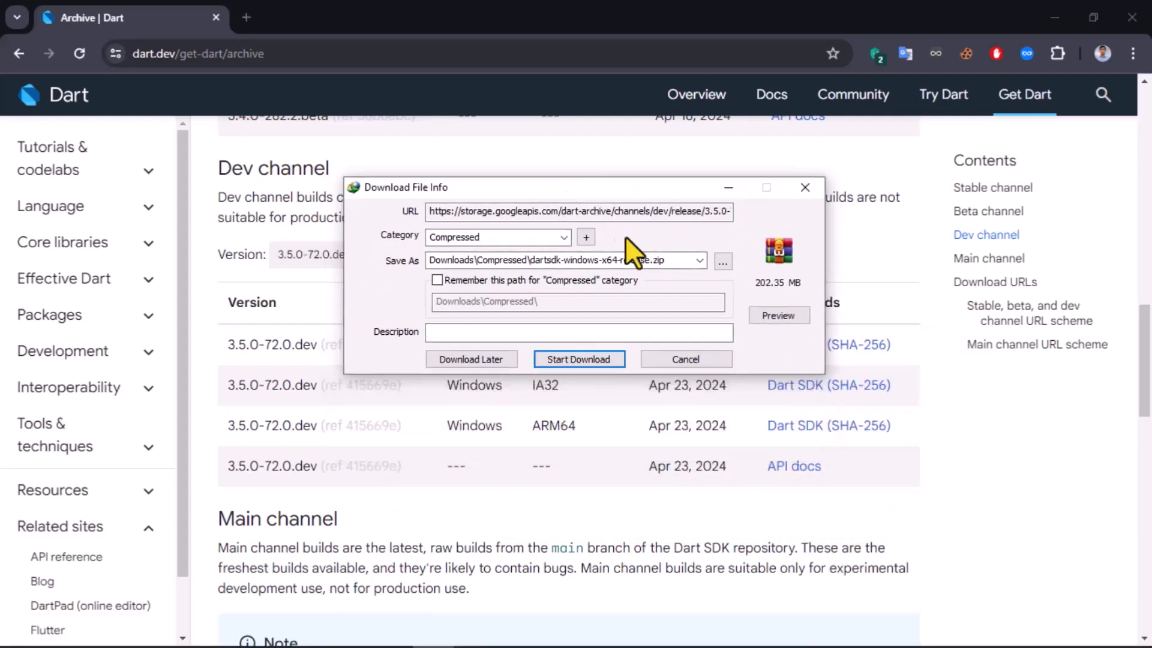
click(567, 359)
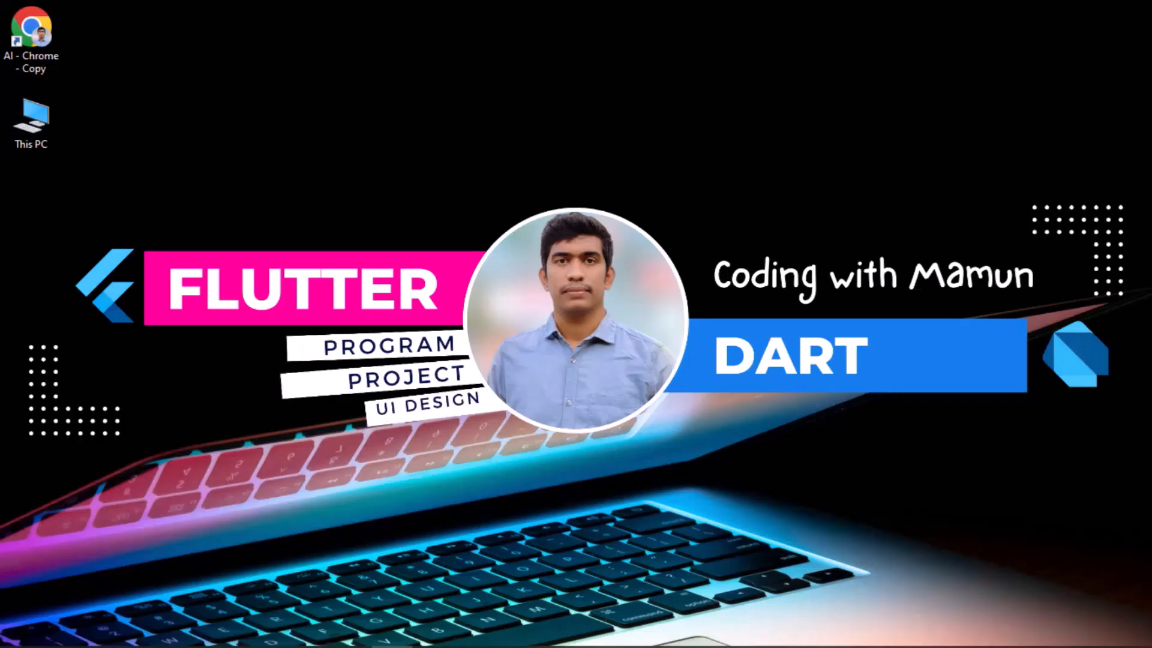
- Extract dartsdk-windows-x64-release.zip in Downloads\Compressed to a folder of the same name and copy the dart-sdk folder inside it
click(40, 132)
double_click(39, 130)
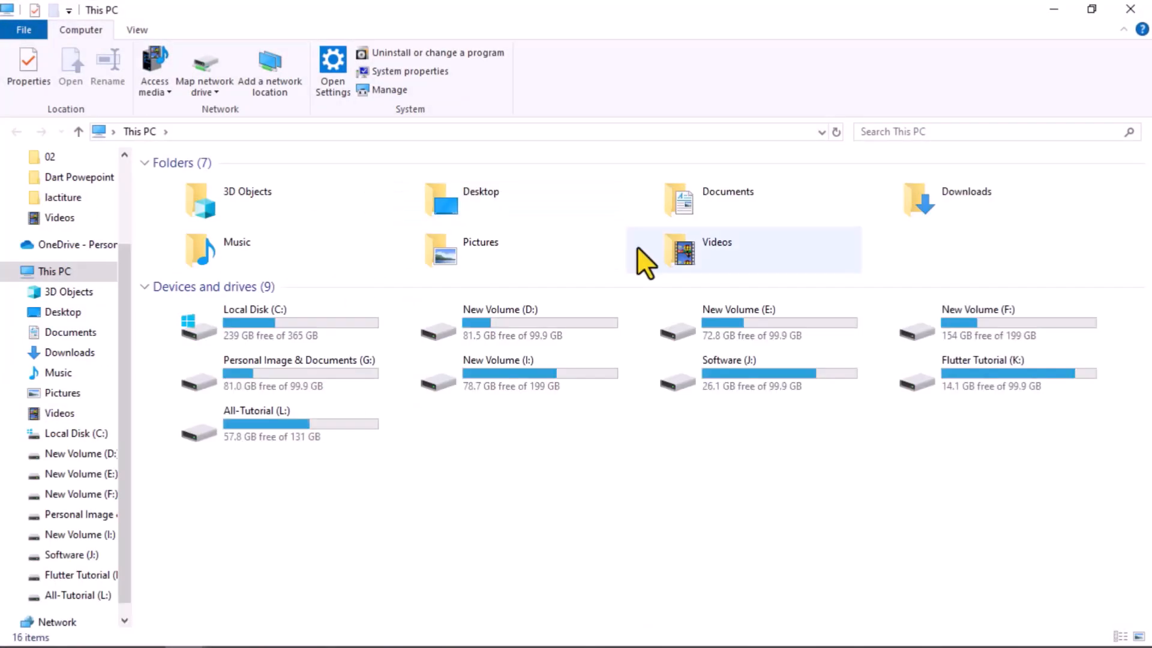
double_click(975, 194)
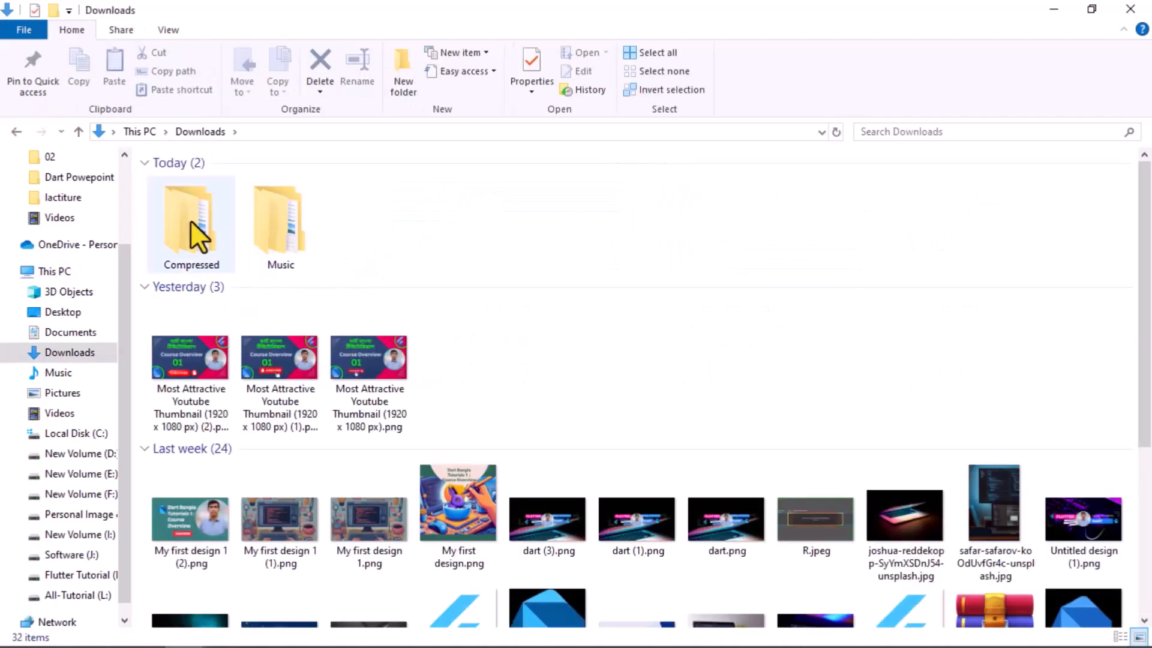
double_click(190, 221)
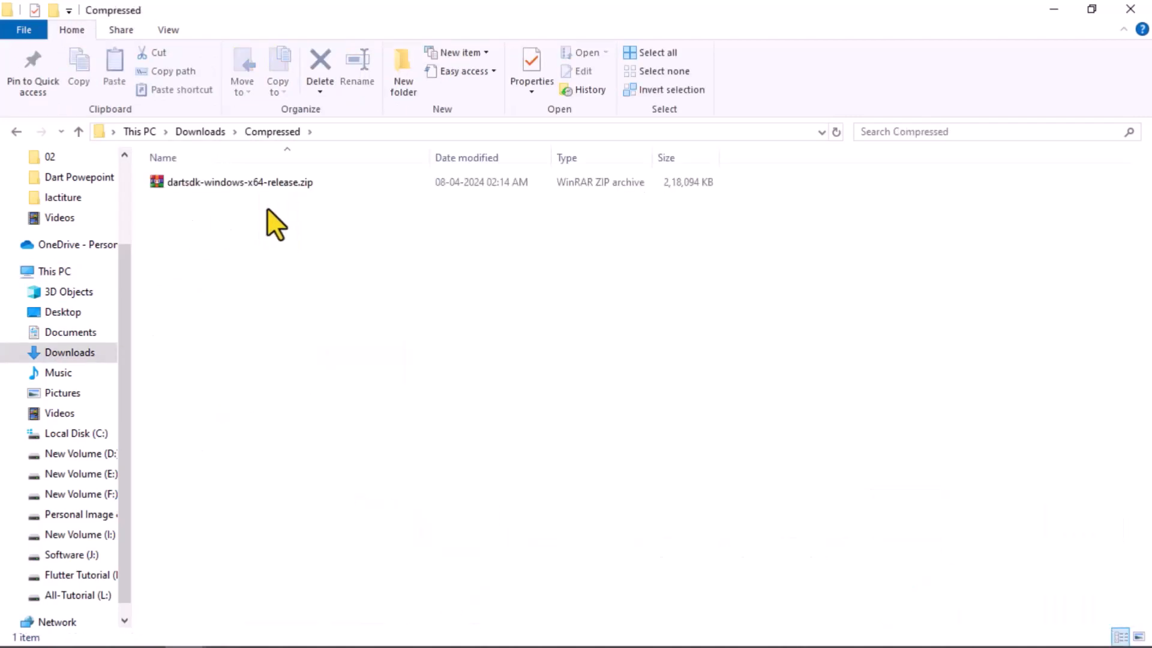
click(269, 185)
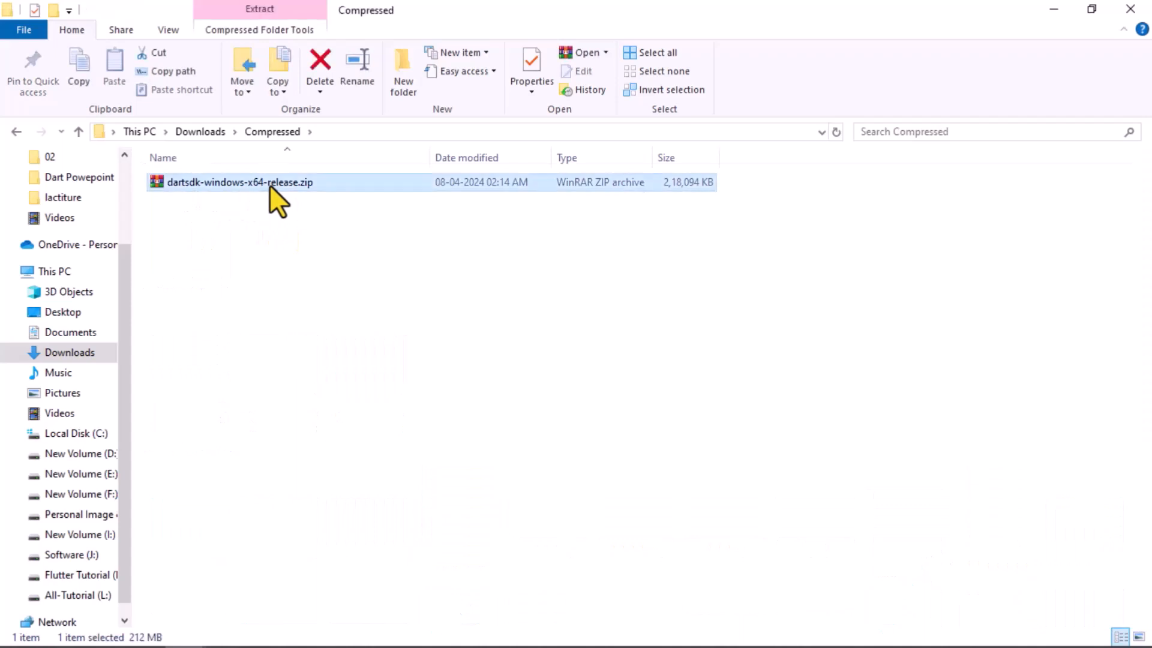
right_click(269, 185)
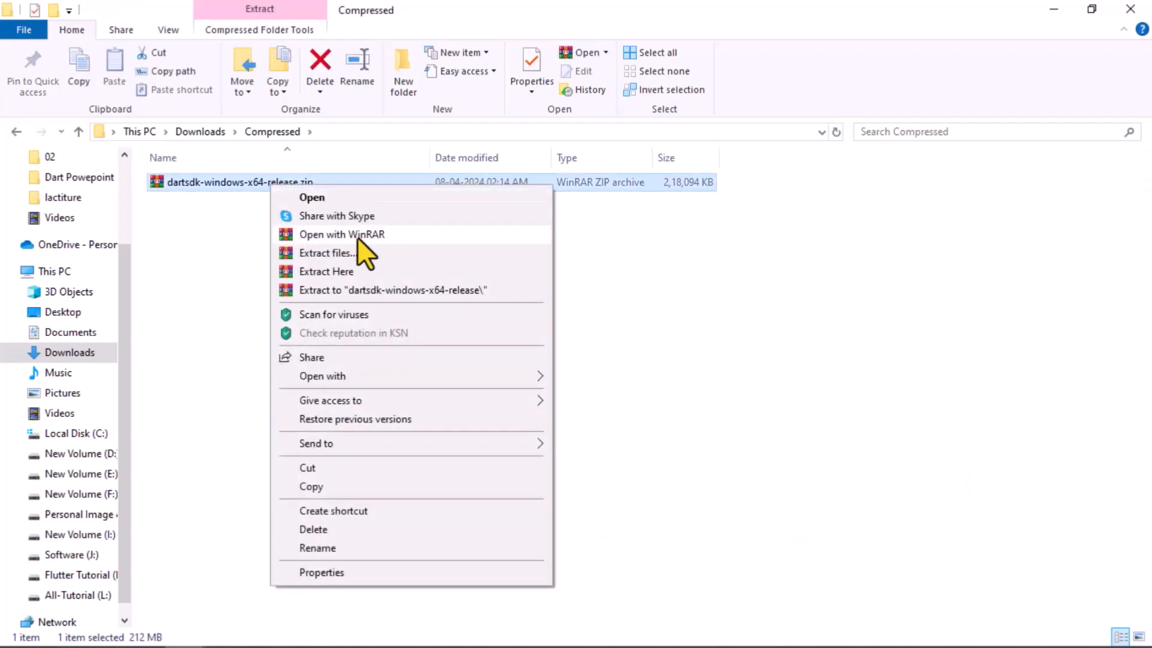
click(416, 290)
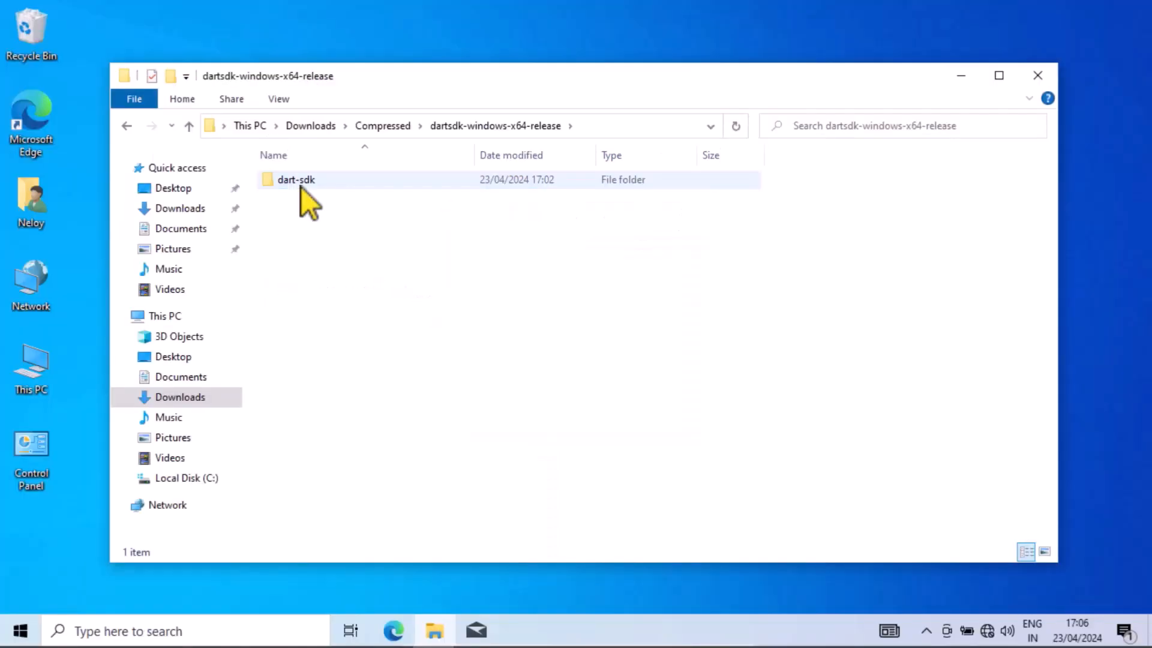
right_click(325, 180)
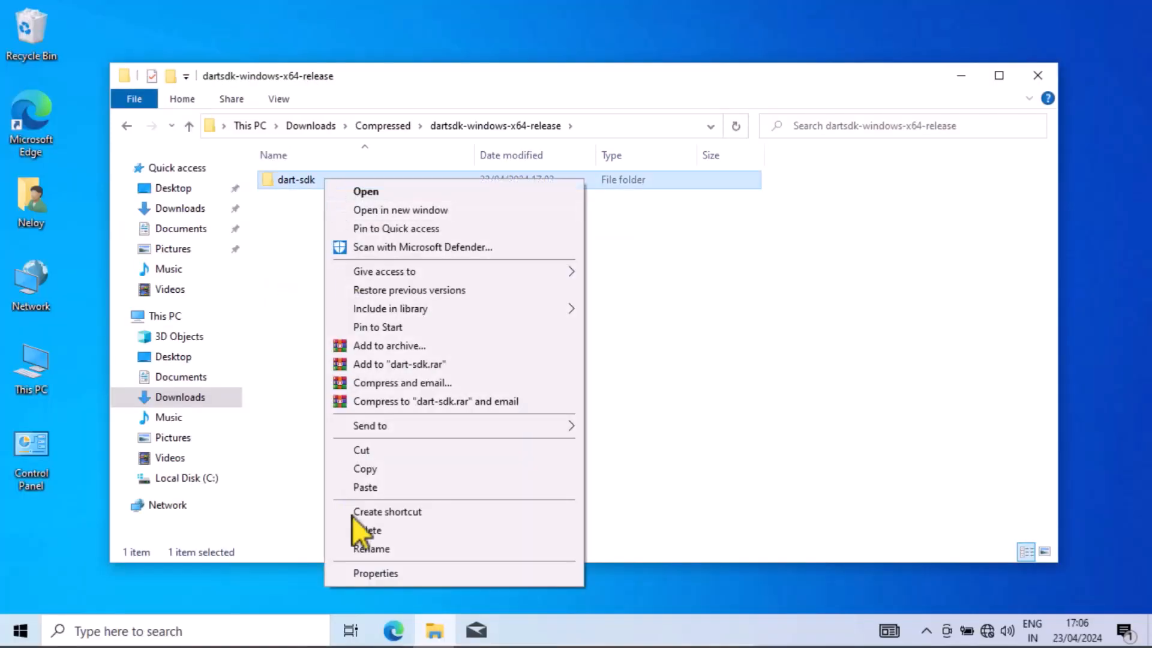
click(381, 470)
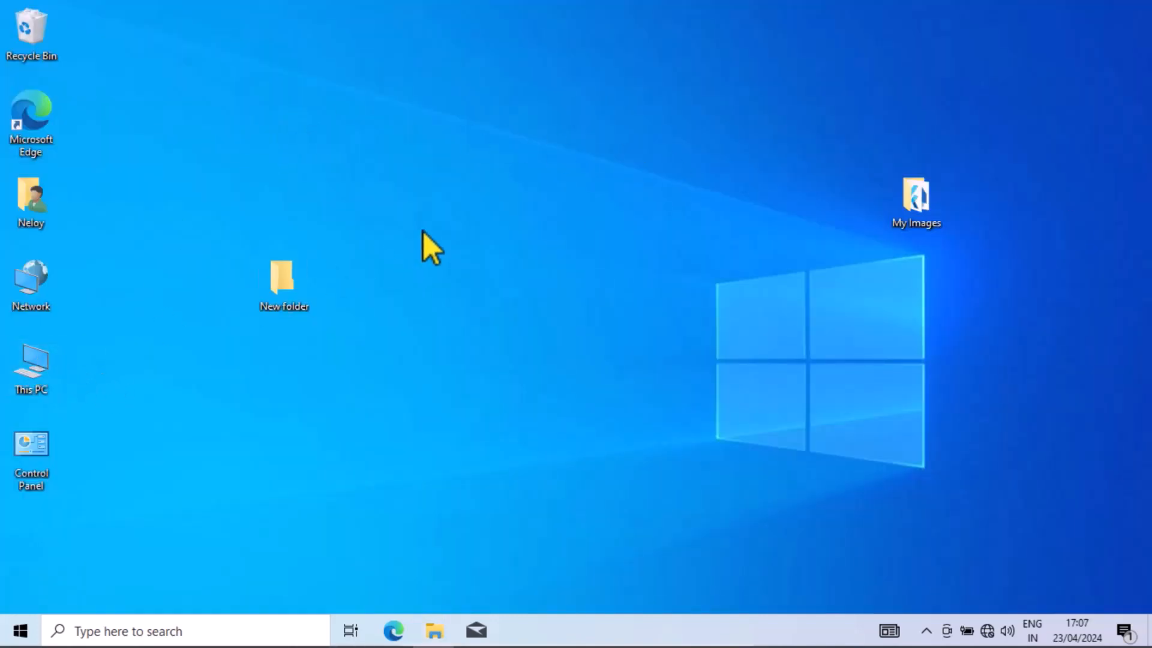
- Create a folder named src on Local Disk (C:) and paste the dart-sdk folder into it
key(super+e)
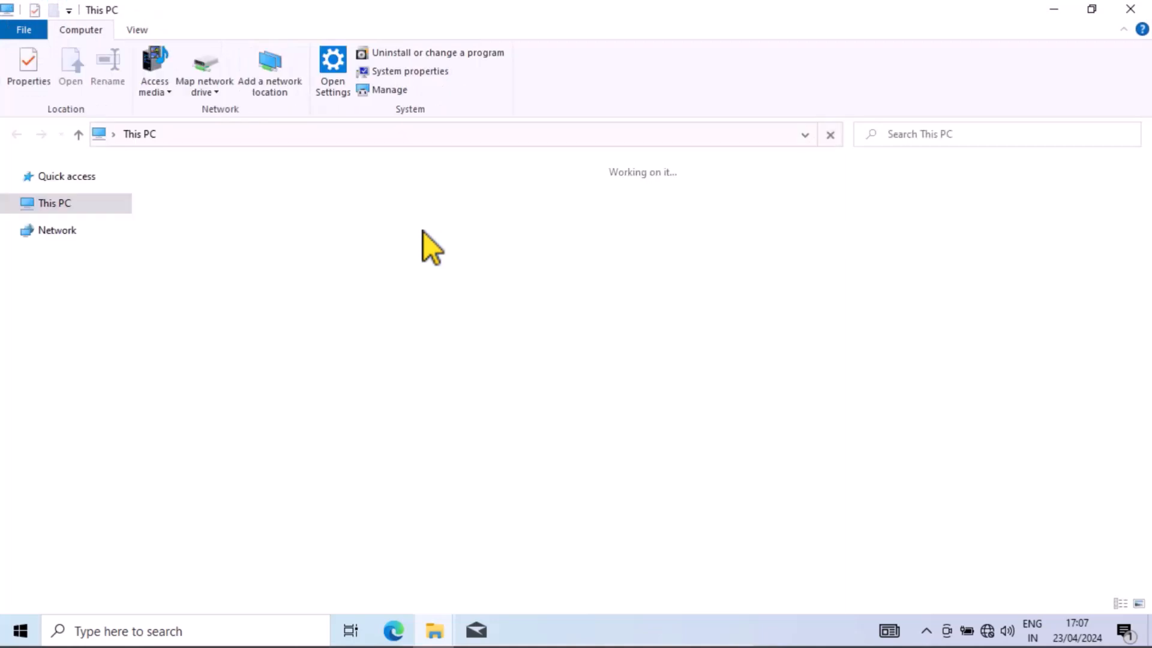
double_click(258, 329)
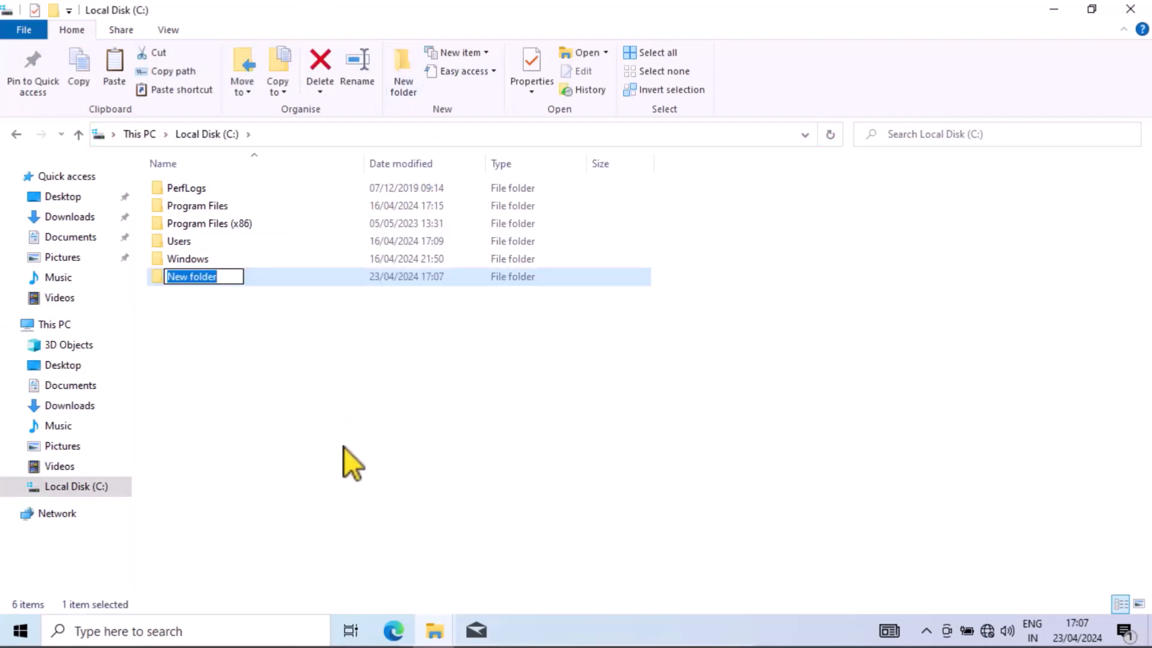
text(src)
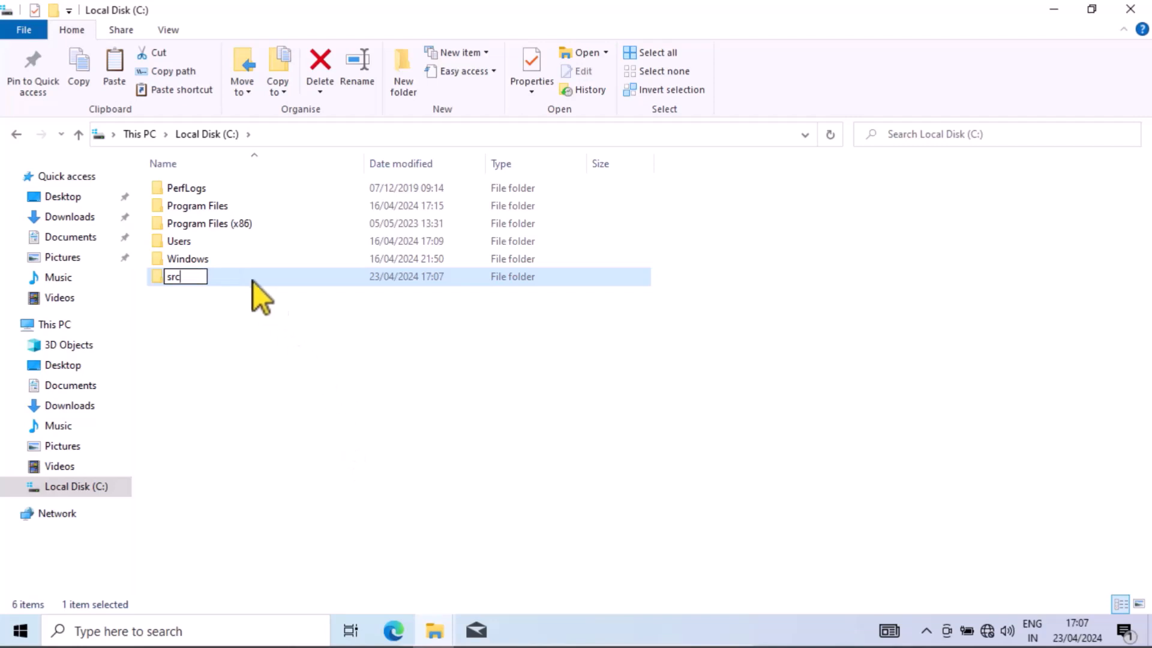
key(Return)
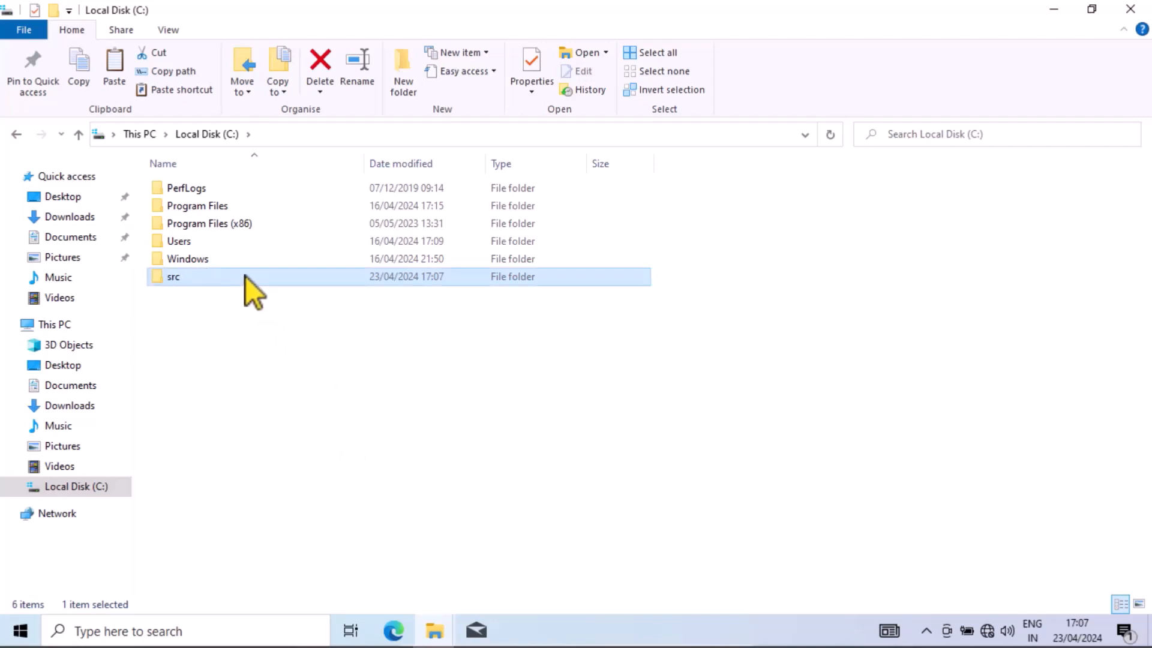
double_click(246, 276)
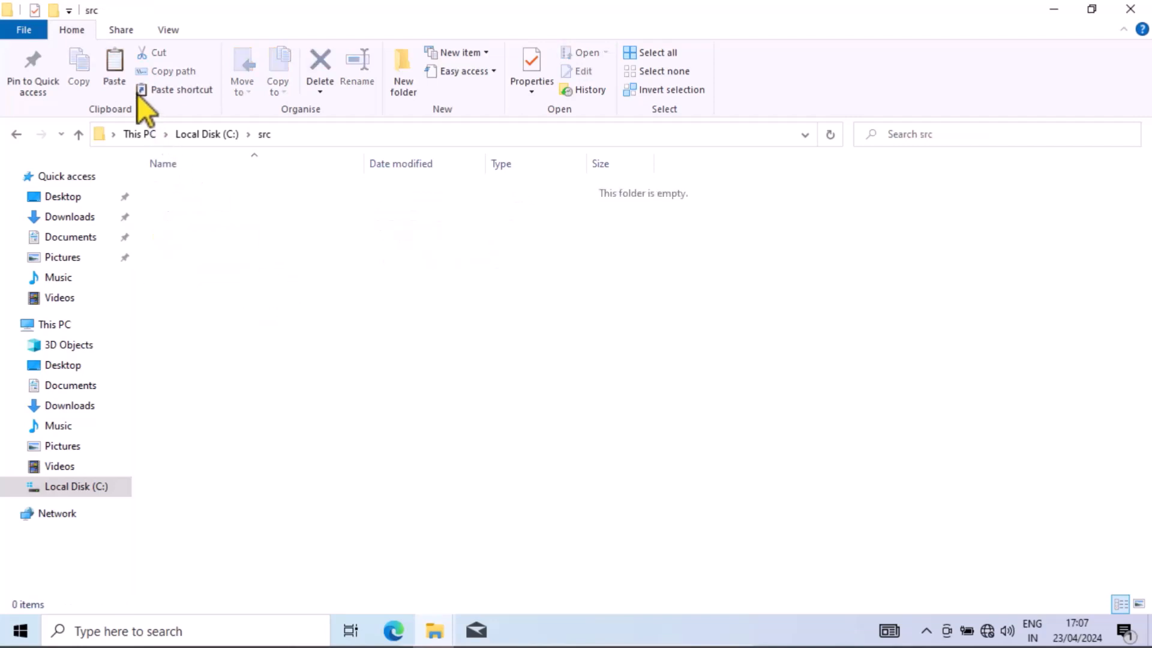
click(108, 76)
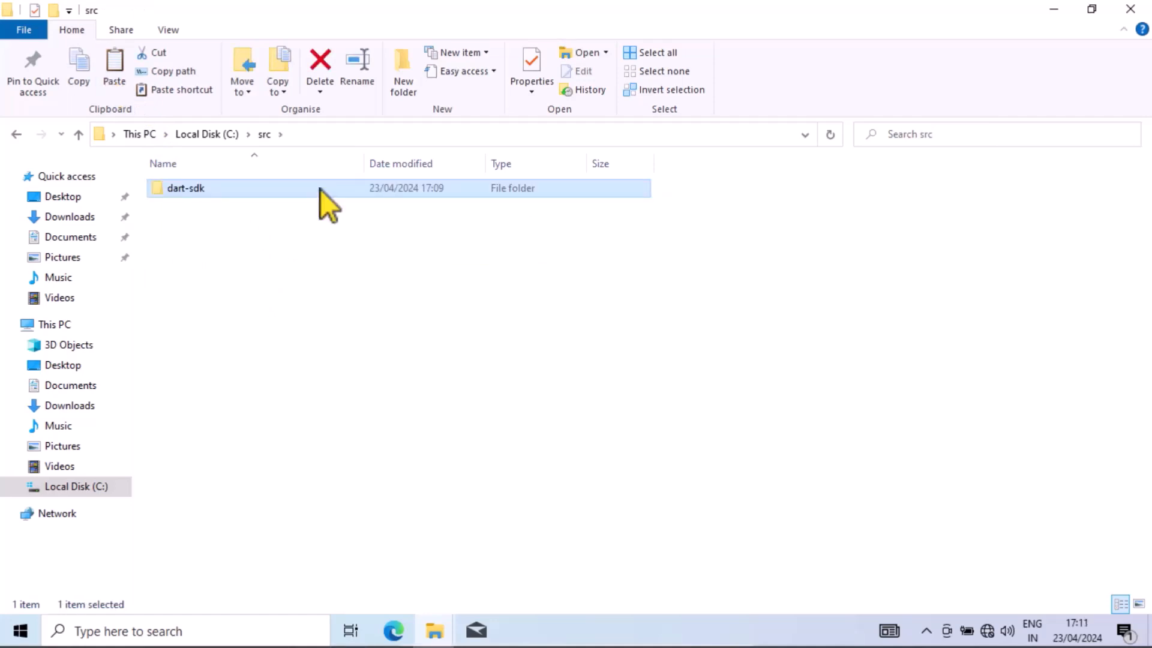
- Copy the path C:\src\dart-sdk\bin from the SDK's bin folder and go back to Local Disk (C:)
double_click(322, 190)
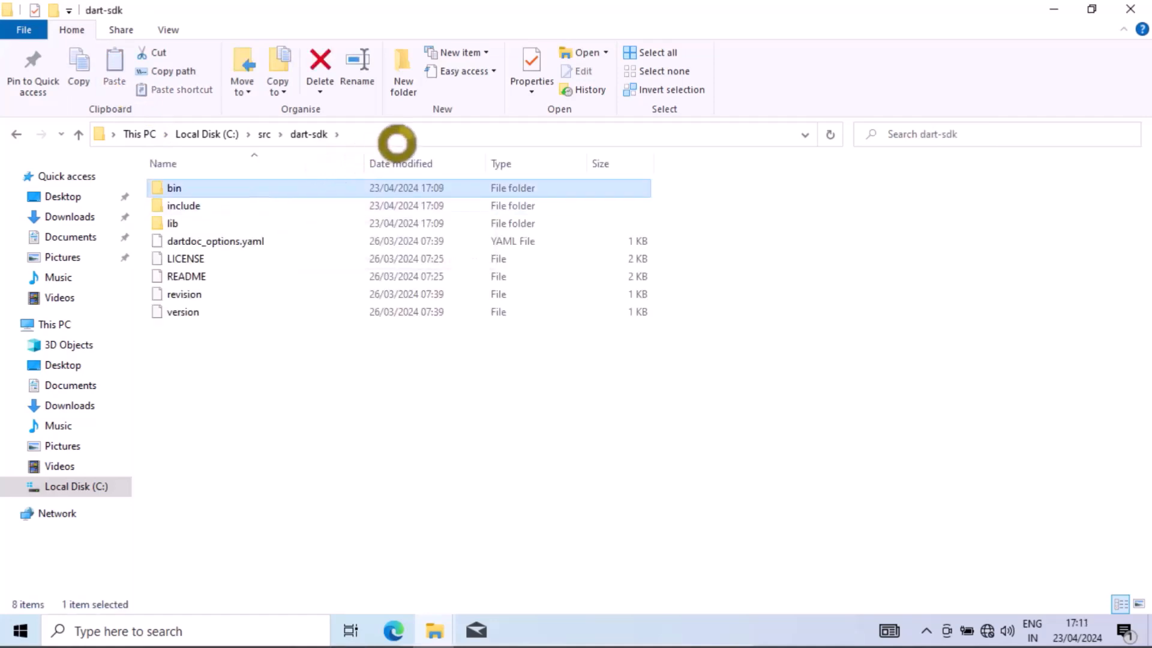
key(Return)
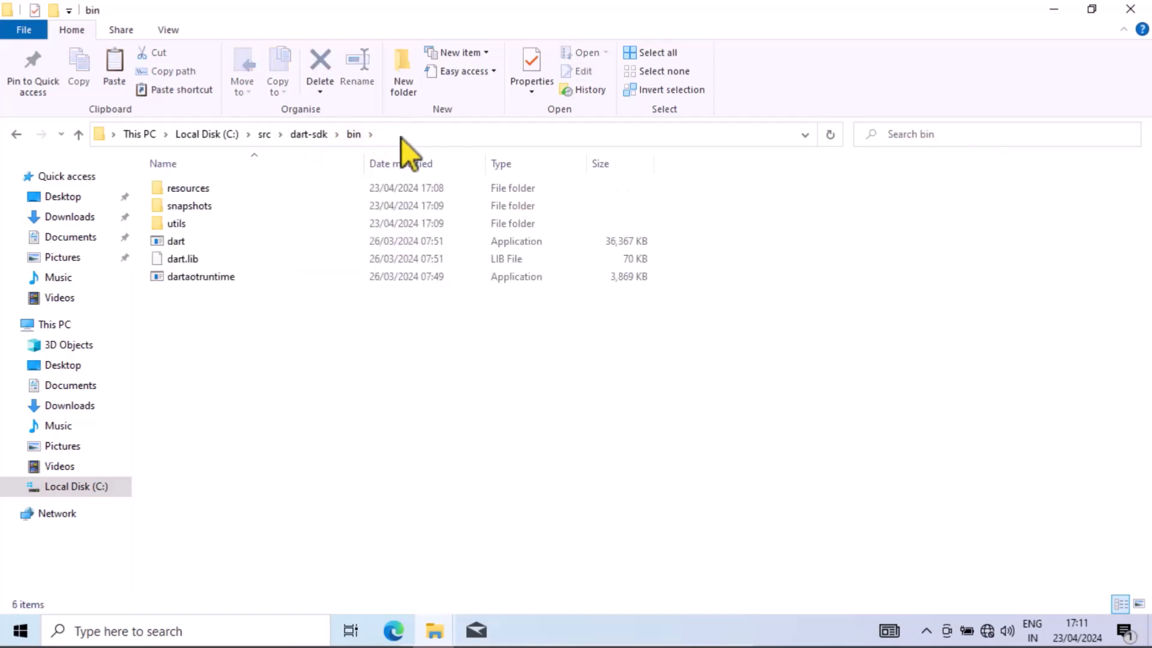
click(401, 138)
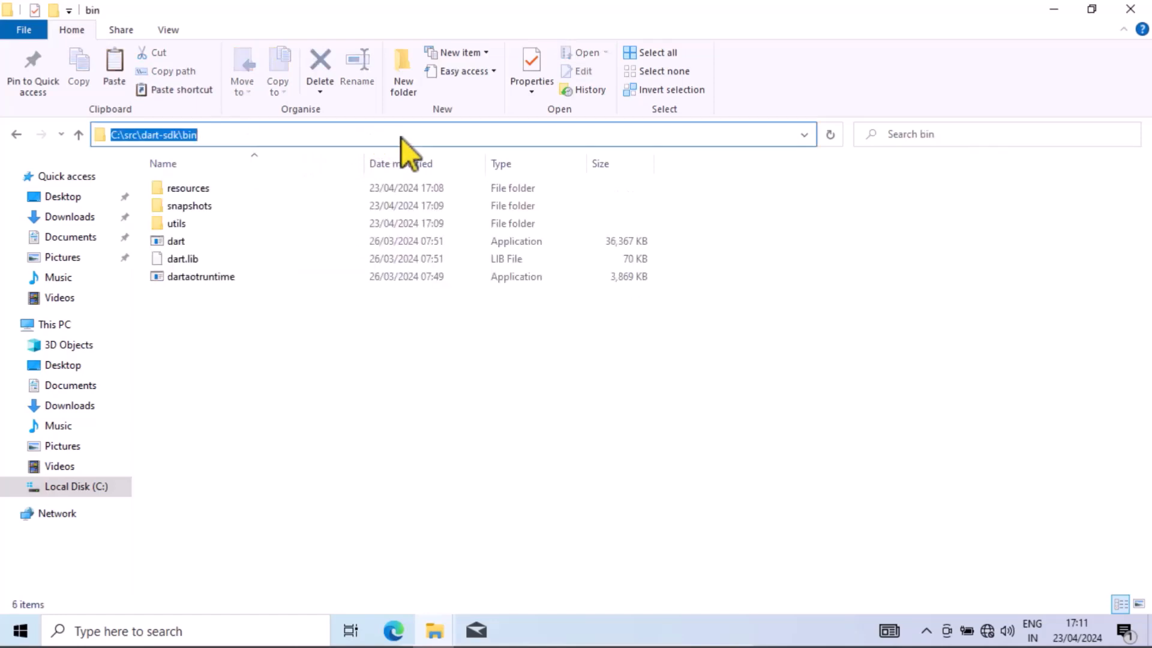
key(ctrl+c)
click(16, 134)
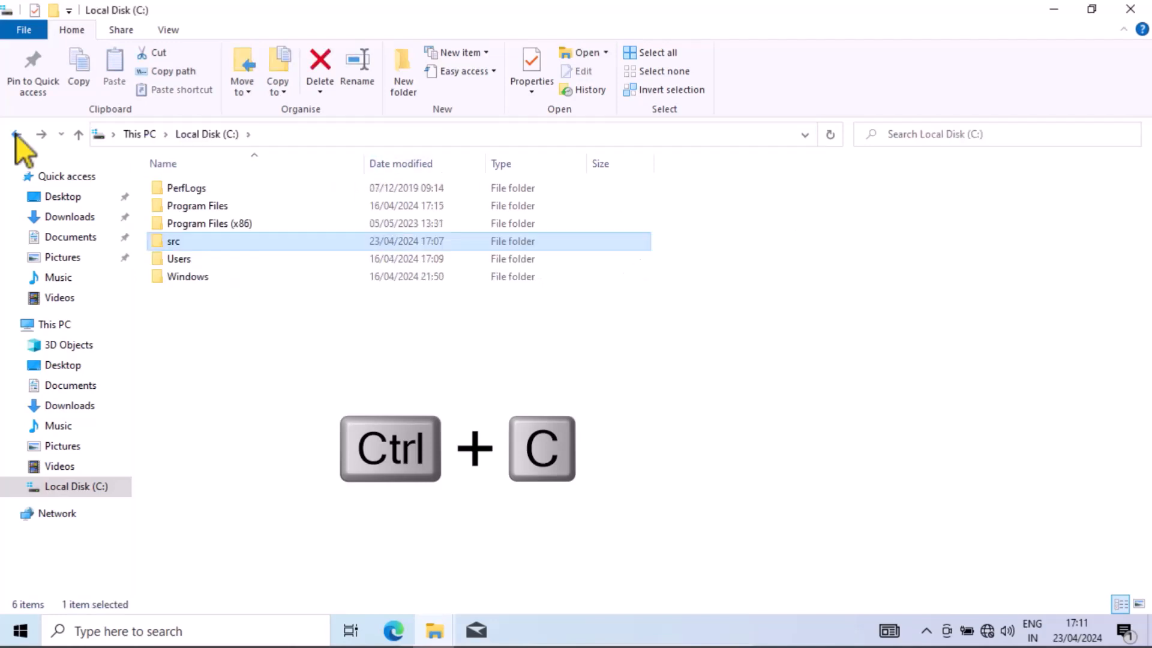
mouse_move(218, 245)
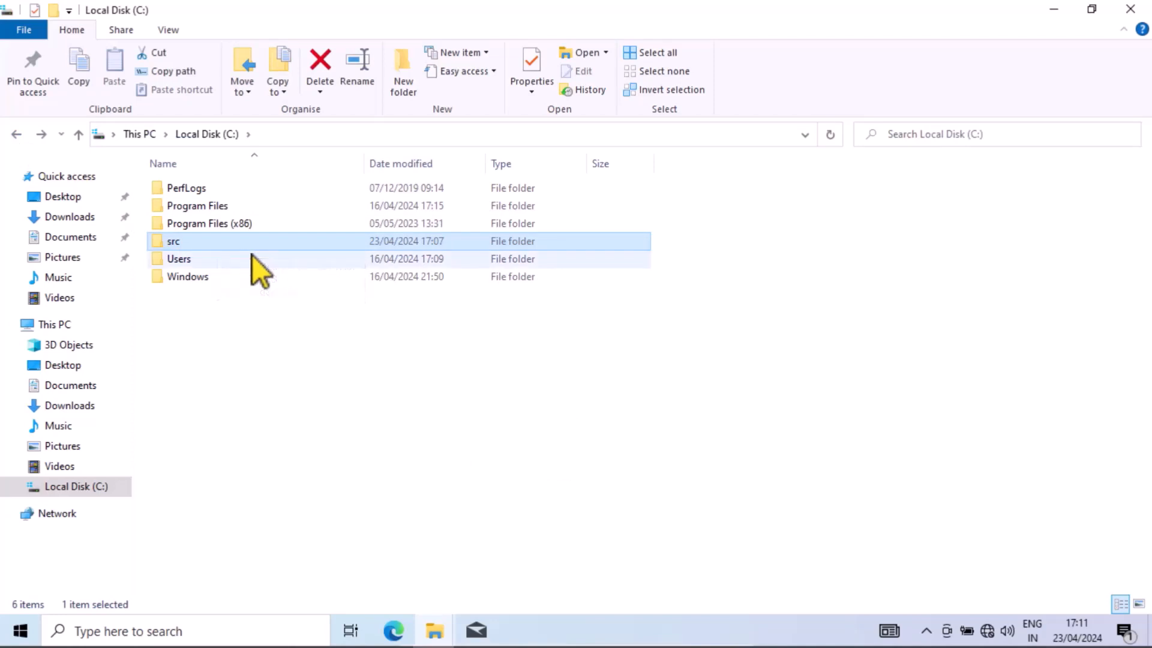
mouse_move(252, 260)
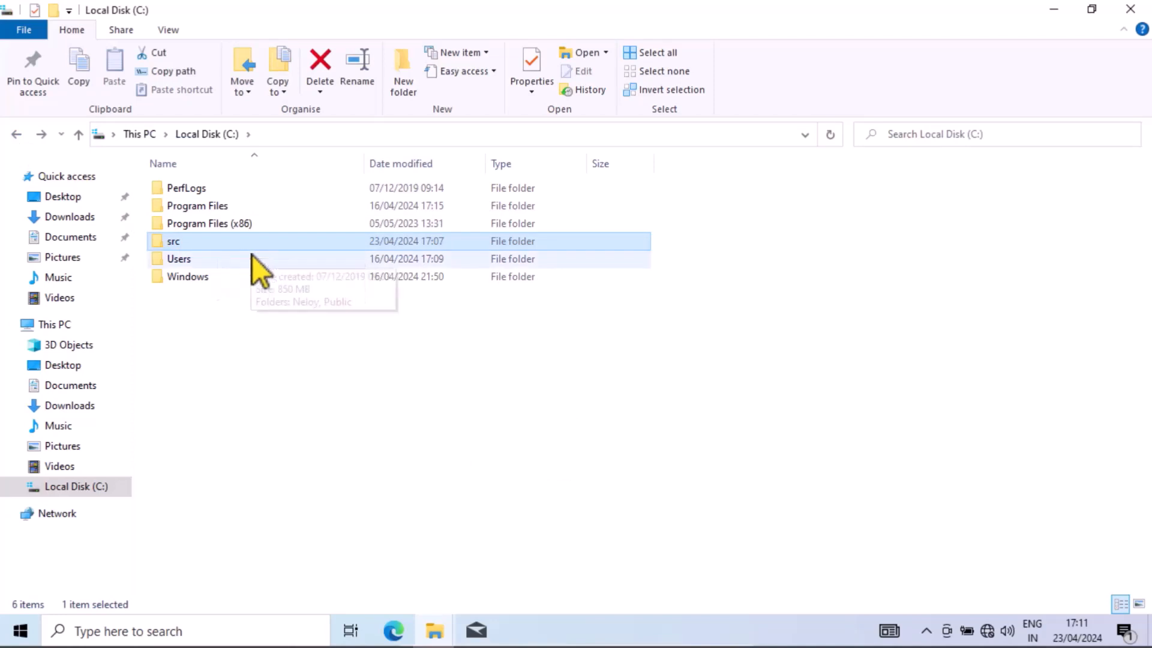
- Add C:\src\dart-sdk\bin as a new entry in the user Path environment variable and save the system settings
click(96, 632)
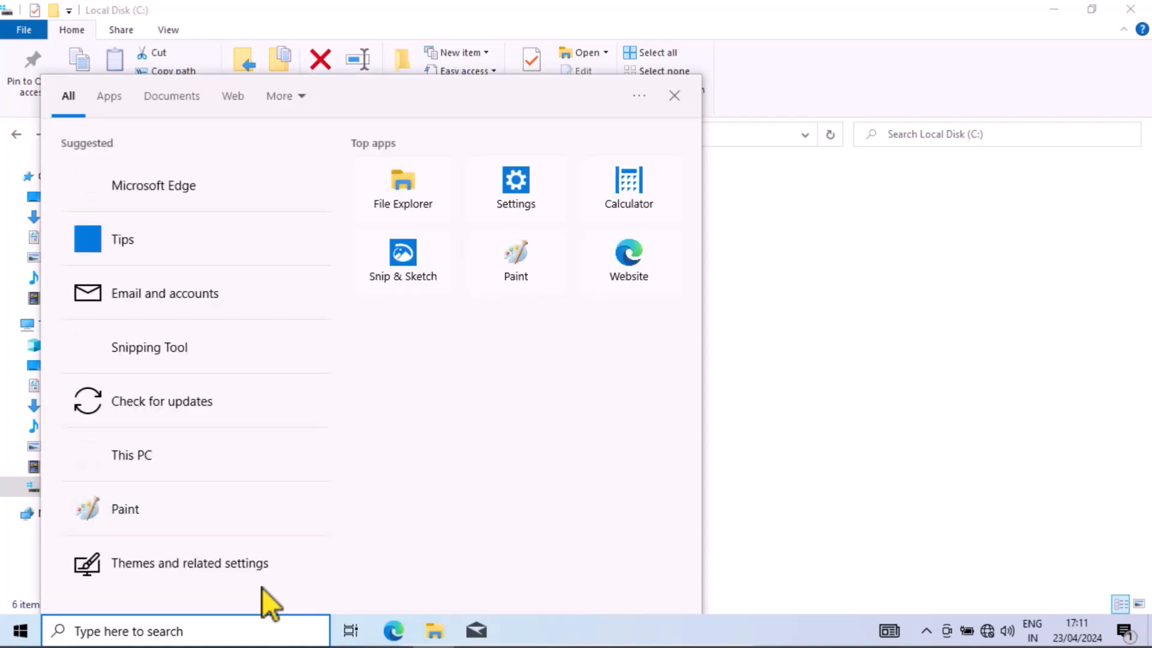
text(env)
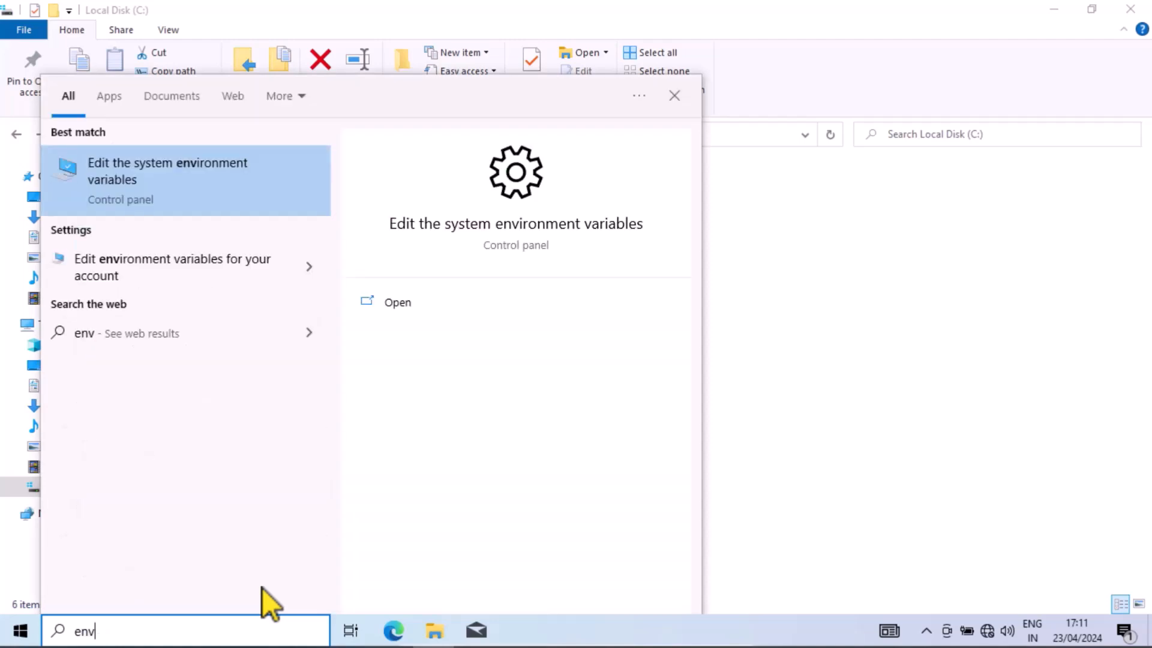
click(172, 172)
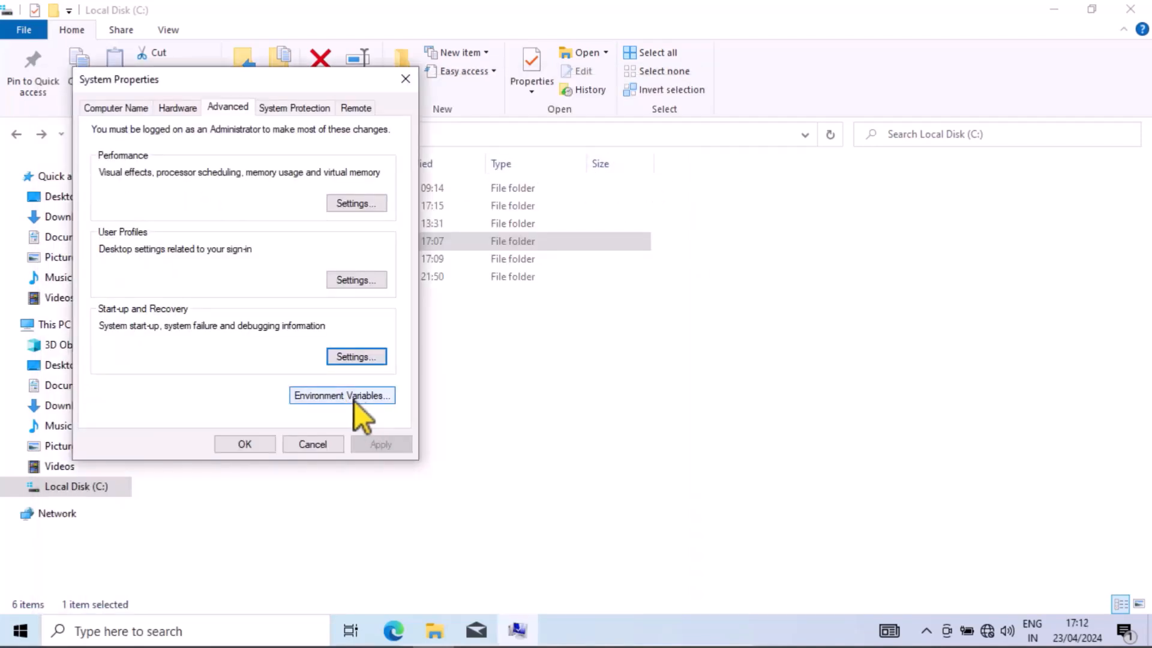
click(354, 399)
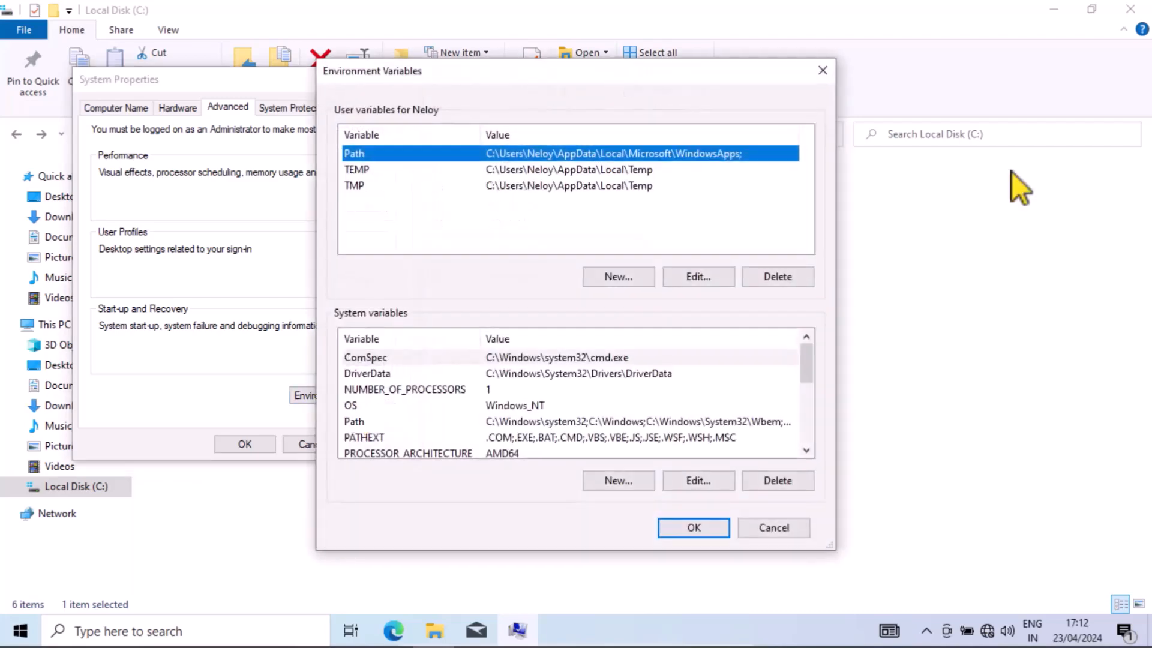
double_click(632, 156)
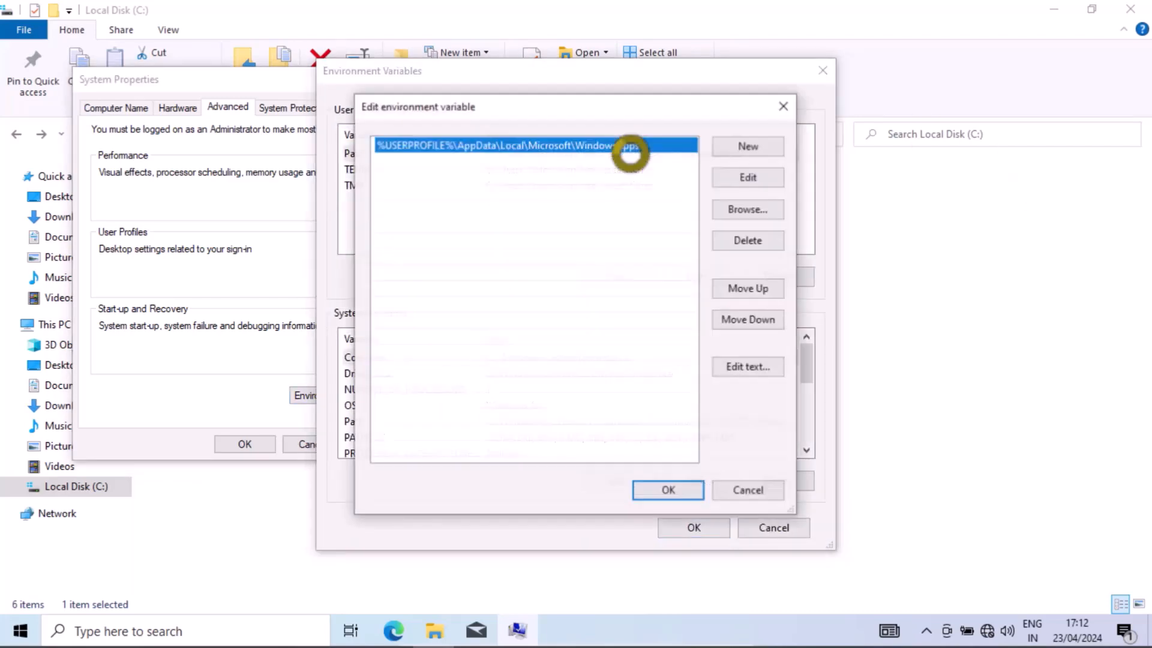
click(740, 155)
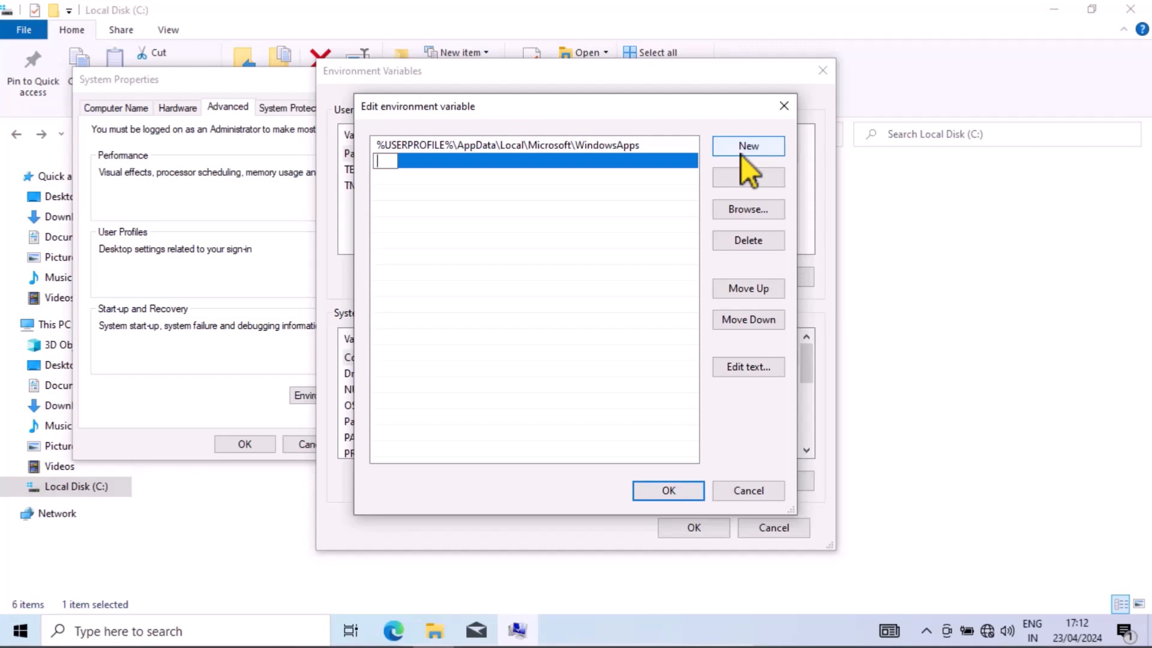
key(ctrl+v)
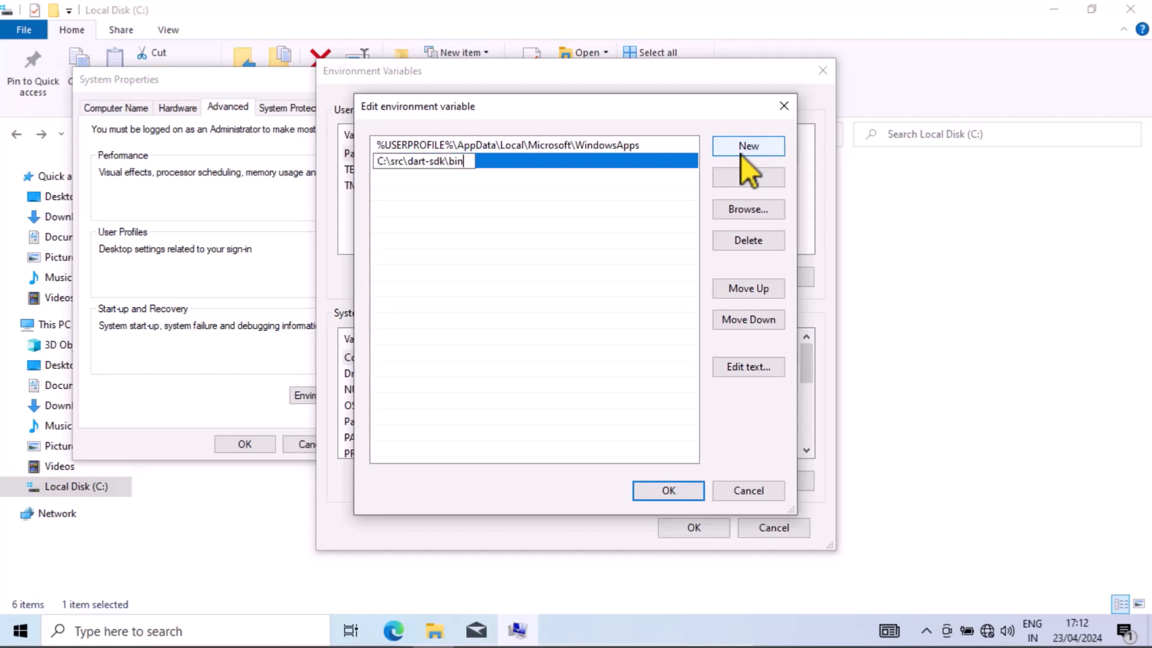
click(664, 493)
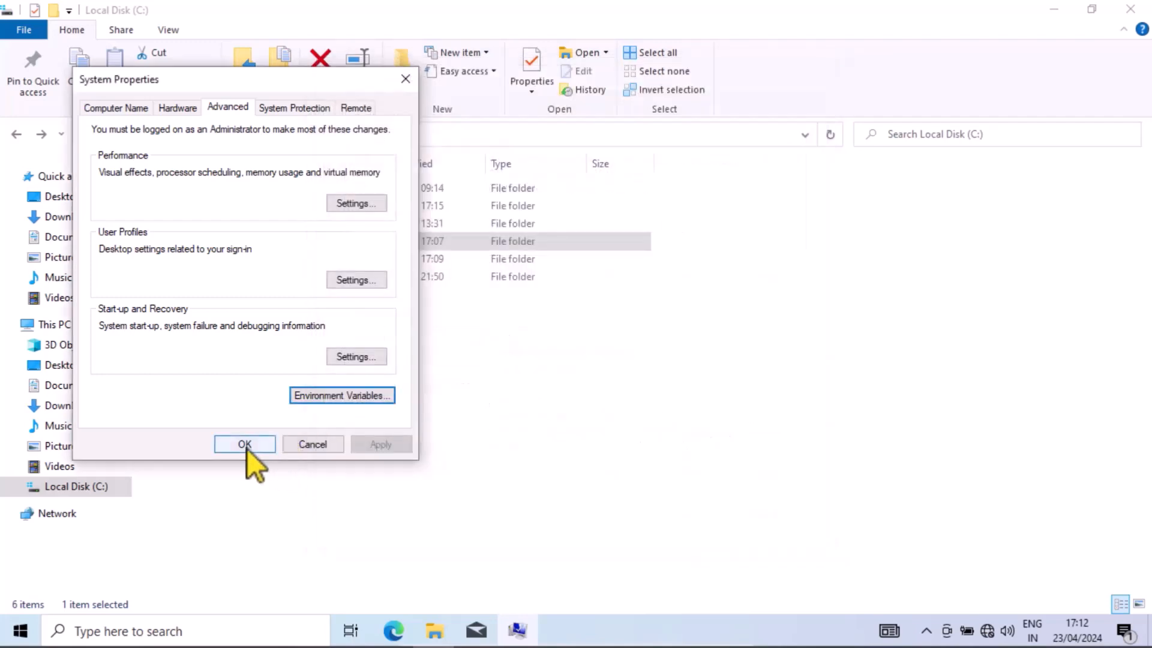
click(247, 449)
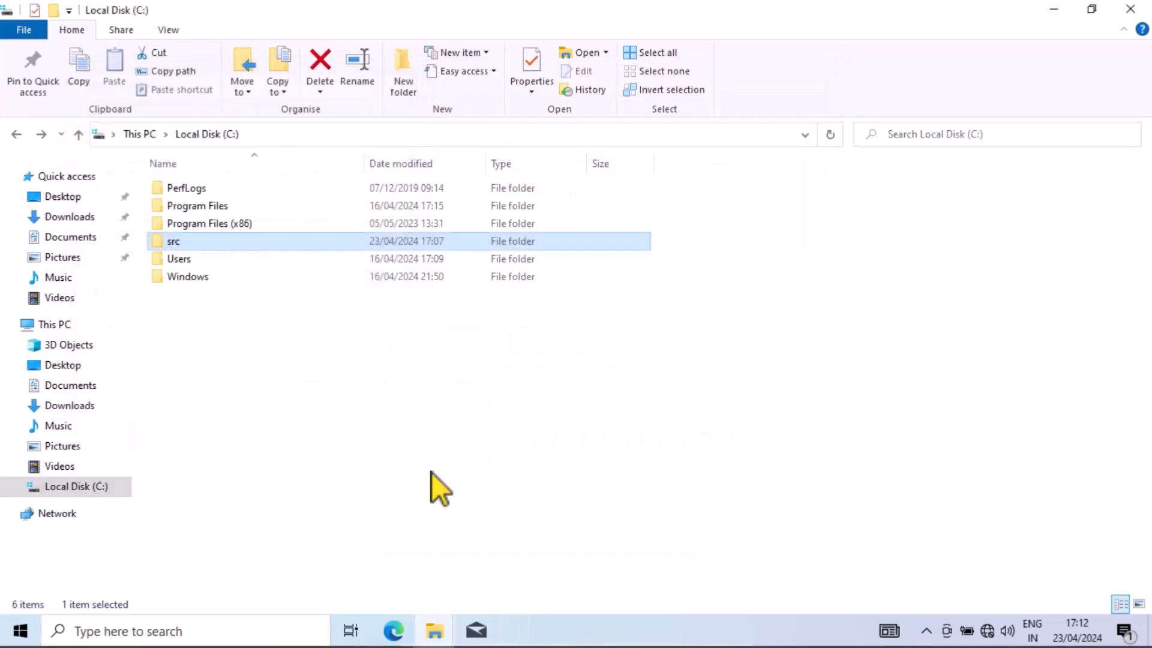
- Open Command Prompt, run dart -v to check the SDK installation, and review the printed options and commands
click(168, 630)
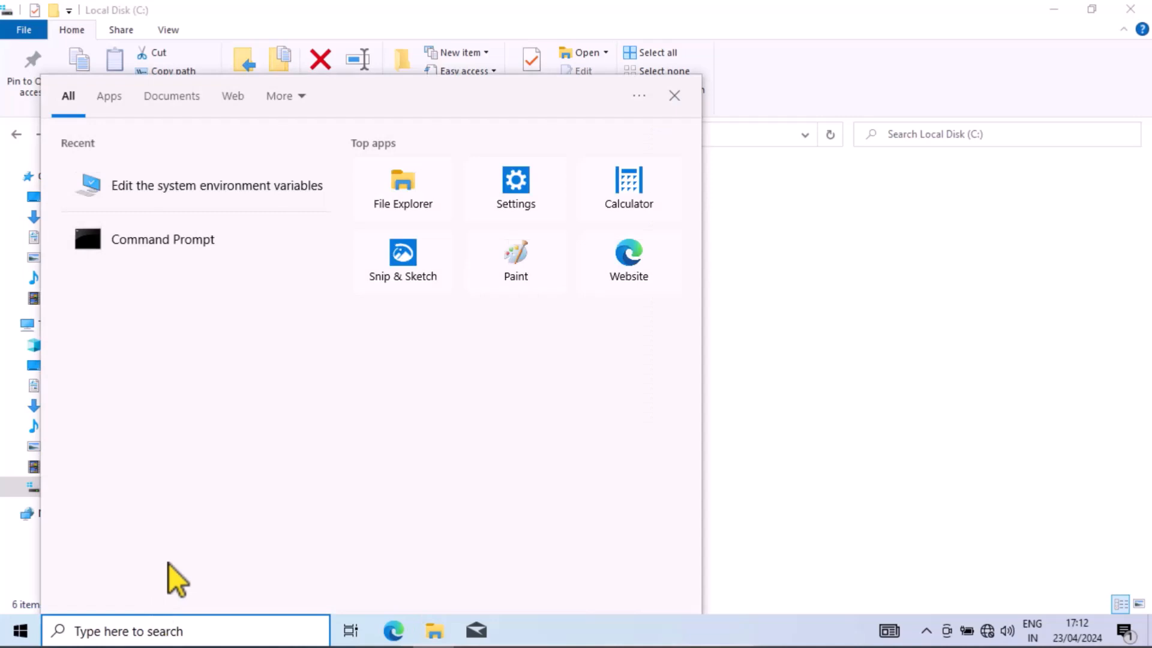
text(cmd)
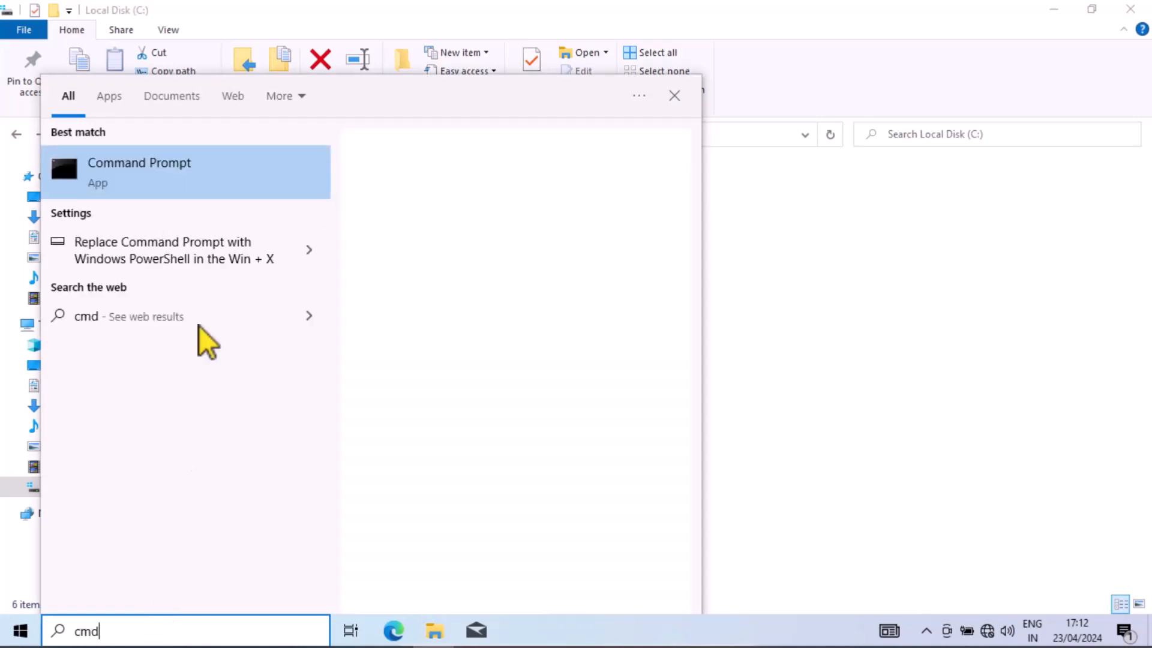
key(Return)
text(dart -v)
key(Return)
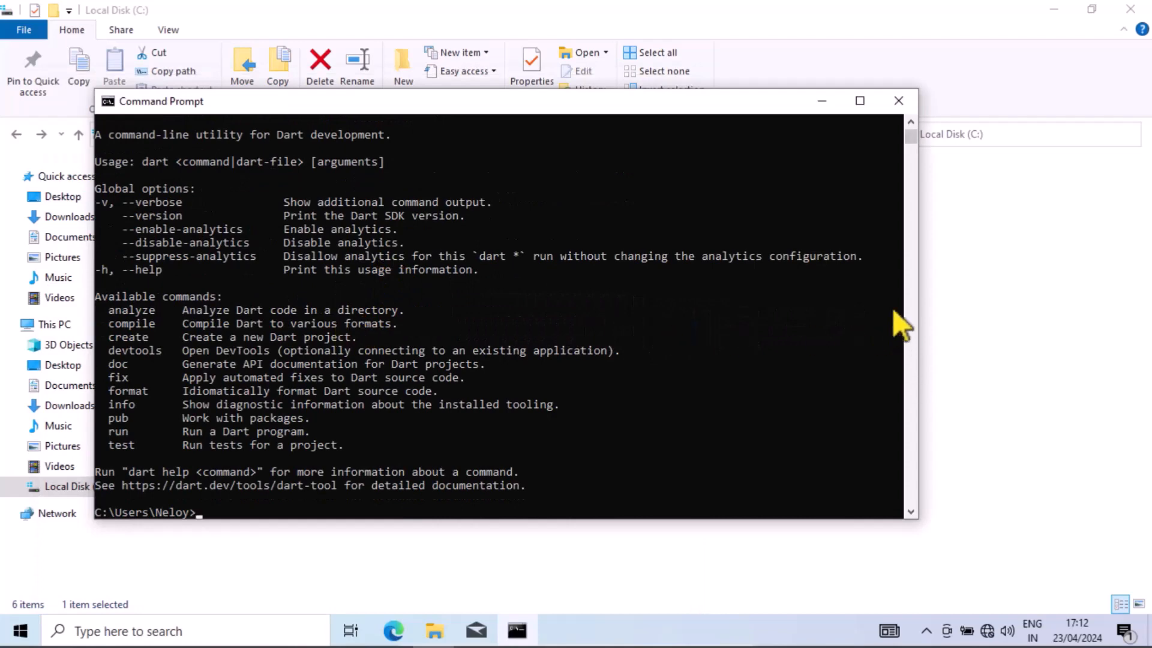
scroll(259, 294, up, 2)
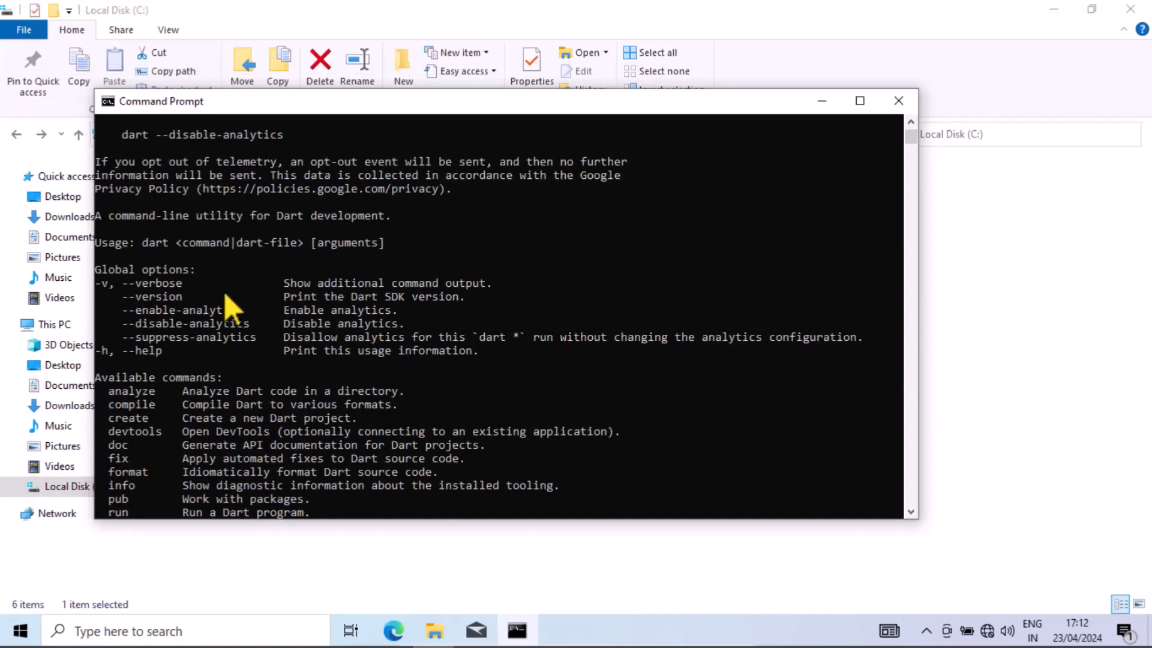
scroll(189, 306, up, 3)
scroll(189, 306, up, 1)
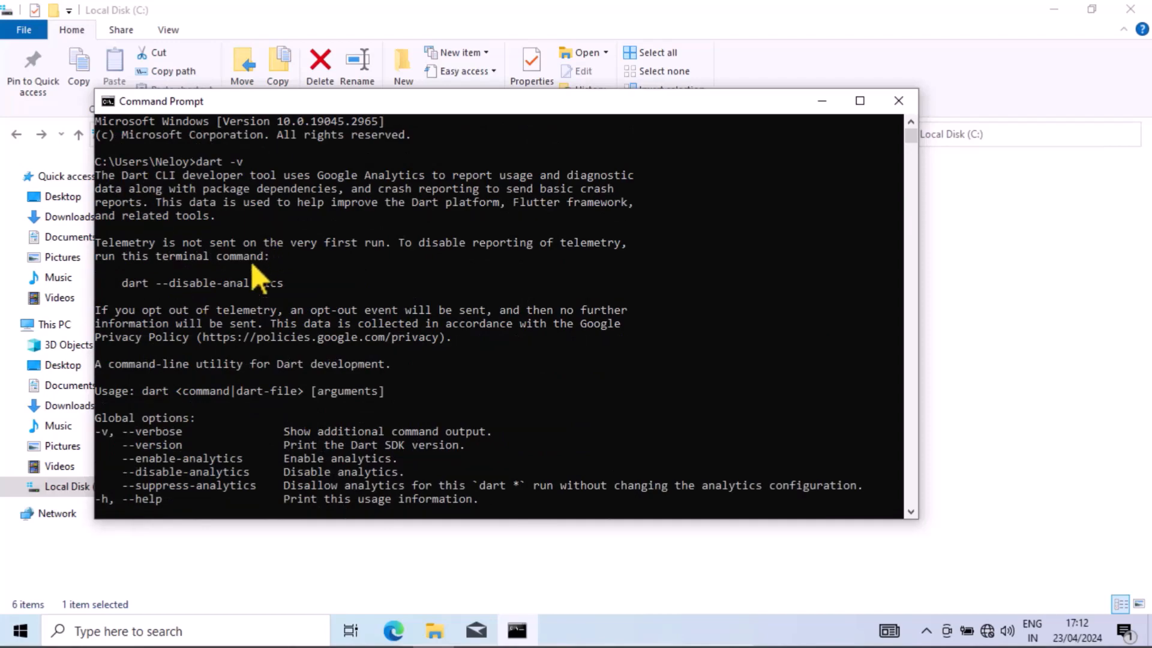
scroll(306, 378, down, 8)
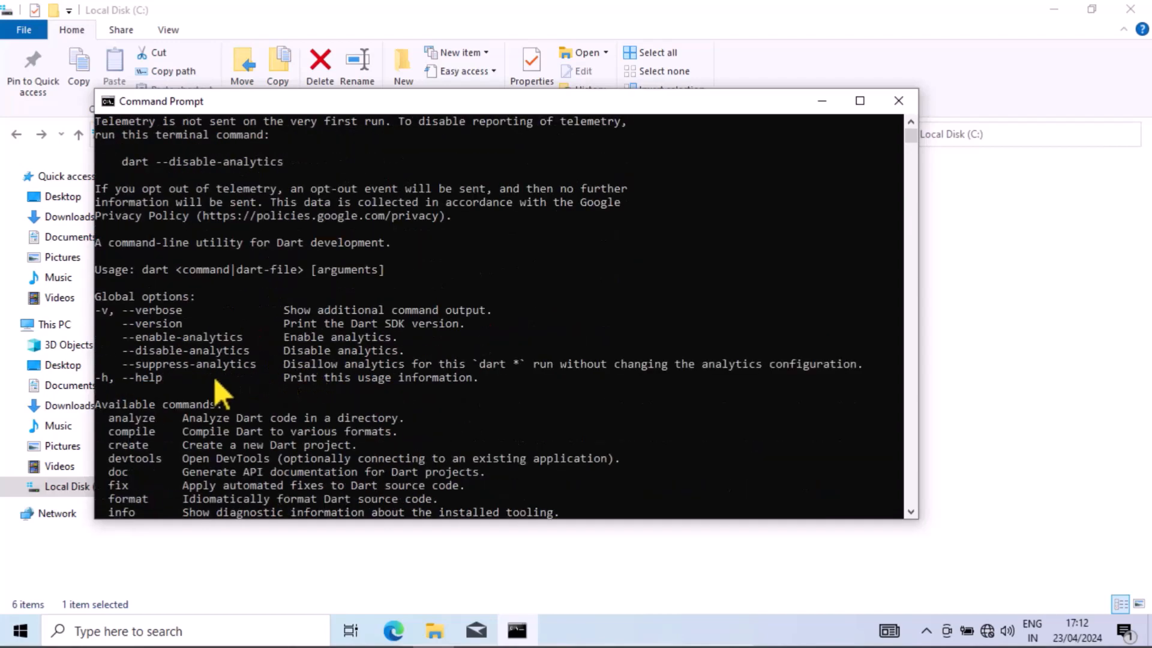
scroll(300, 417, down, 3)
scroll(301, 412, up, 4)
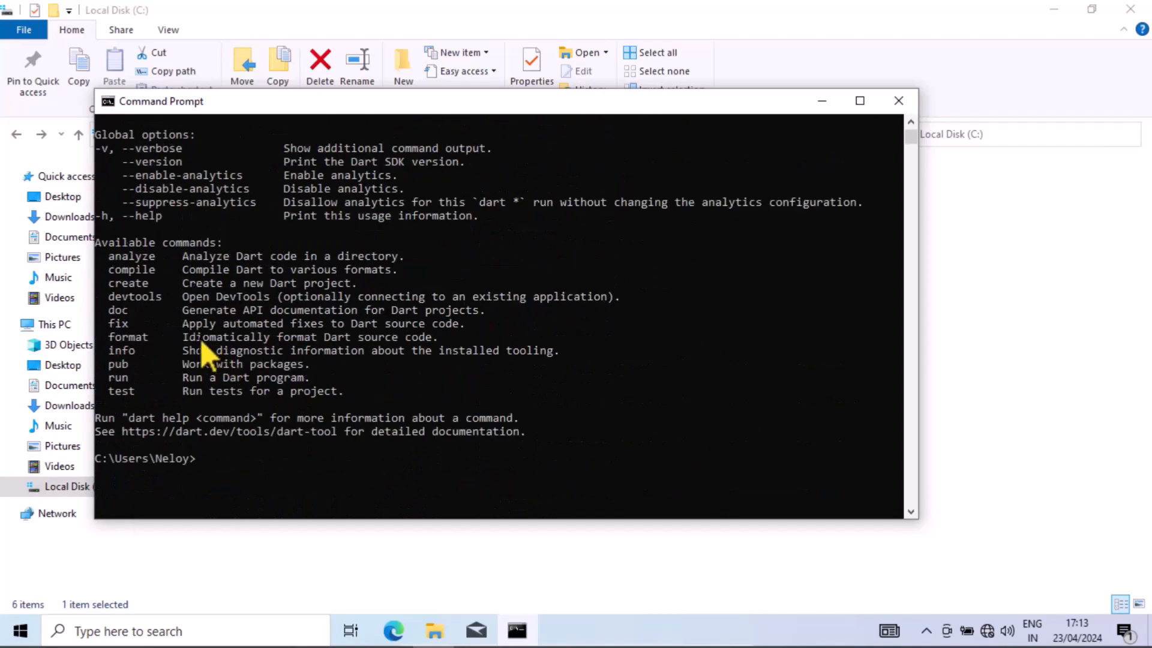
scroll(288, 363, up, 7)
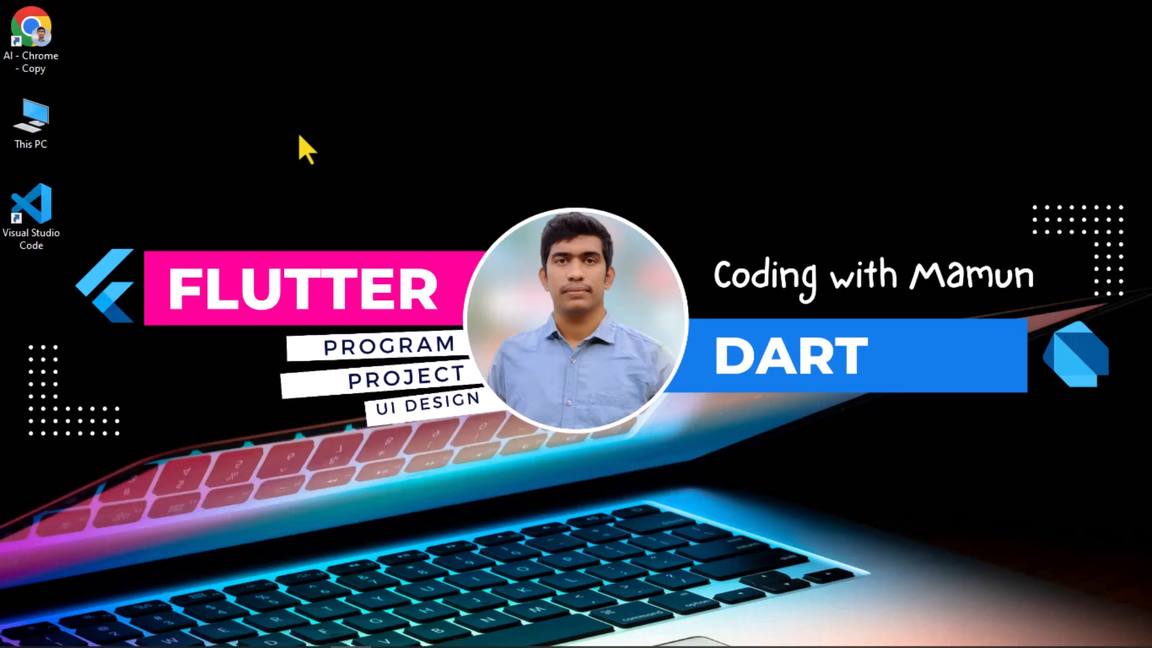
- Switch to Chrome and download the Windows .exe installer of IntelliJ IDEA Community Edition from the JetBrains site
double_click(45, 31)
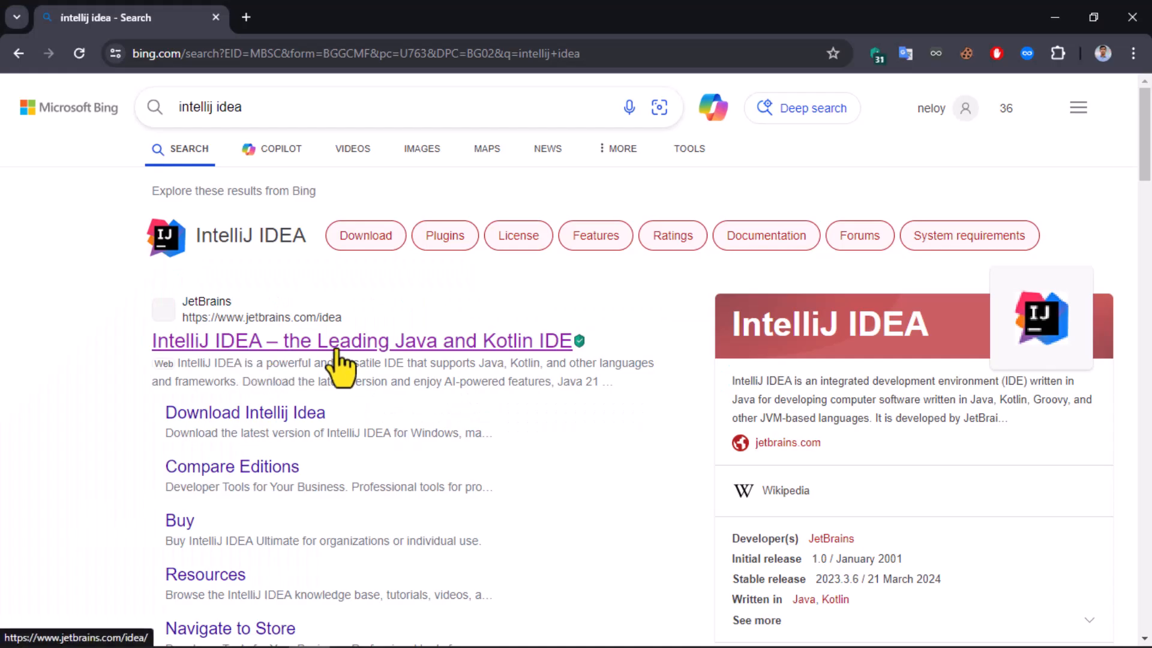
click(342, 367)
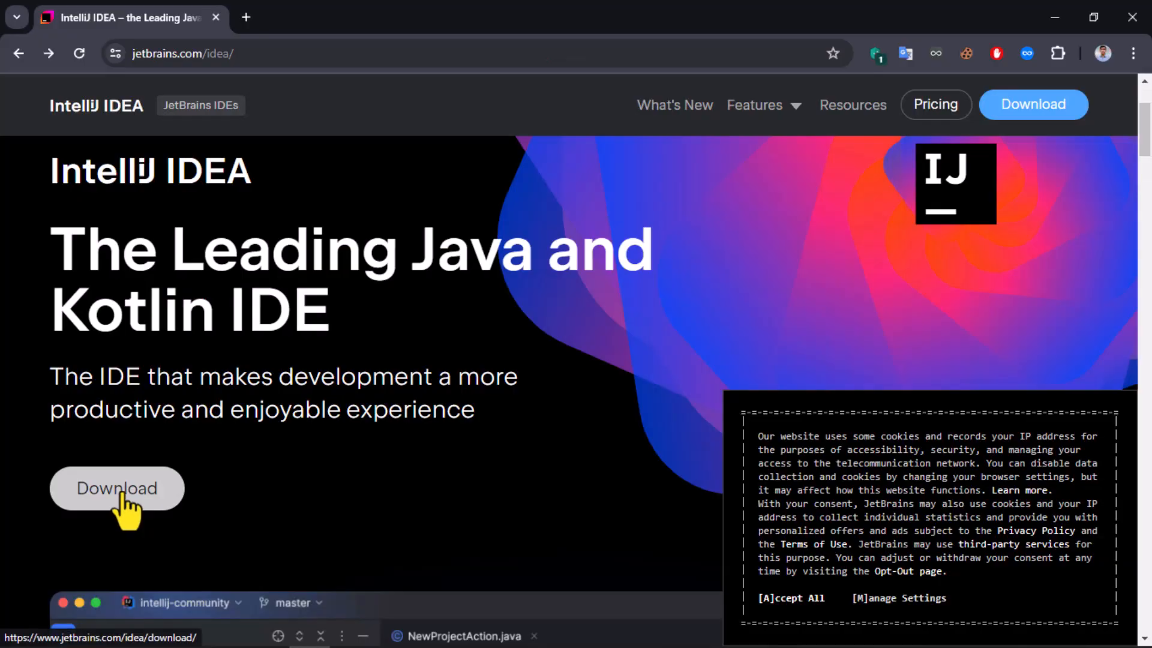
click(118, 495)
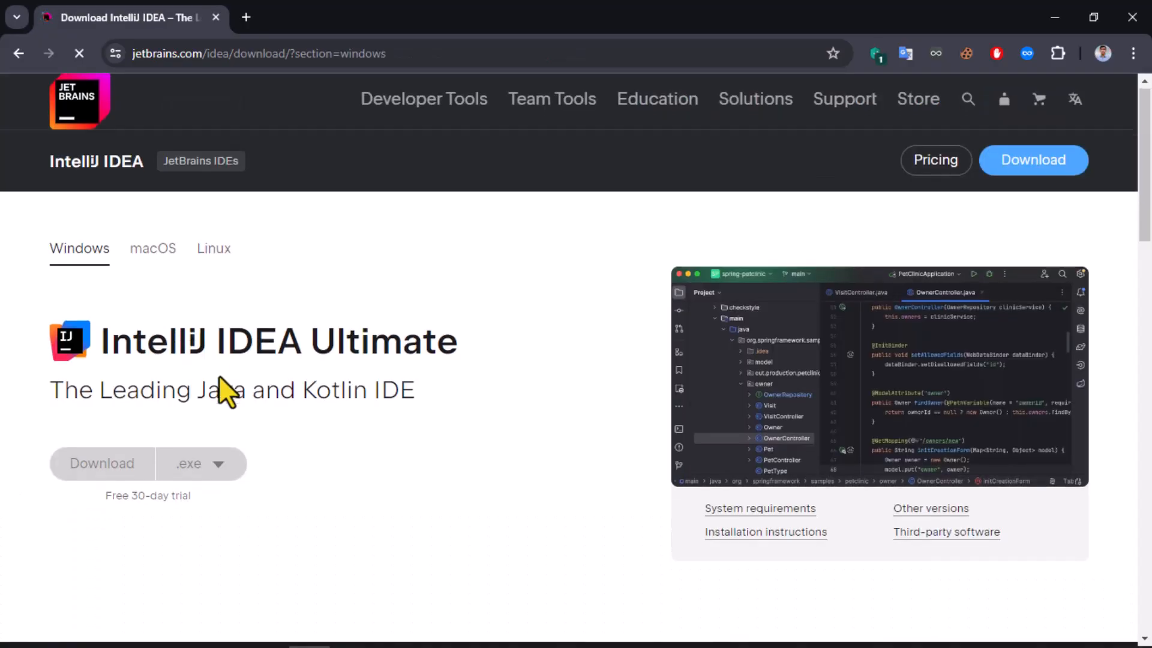
scroll(226, 384, down, 8)
scroll(393, 381, down, 5)
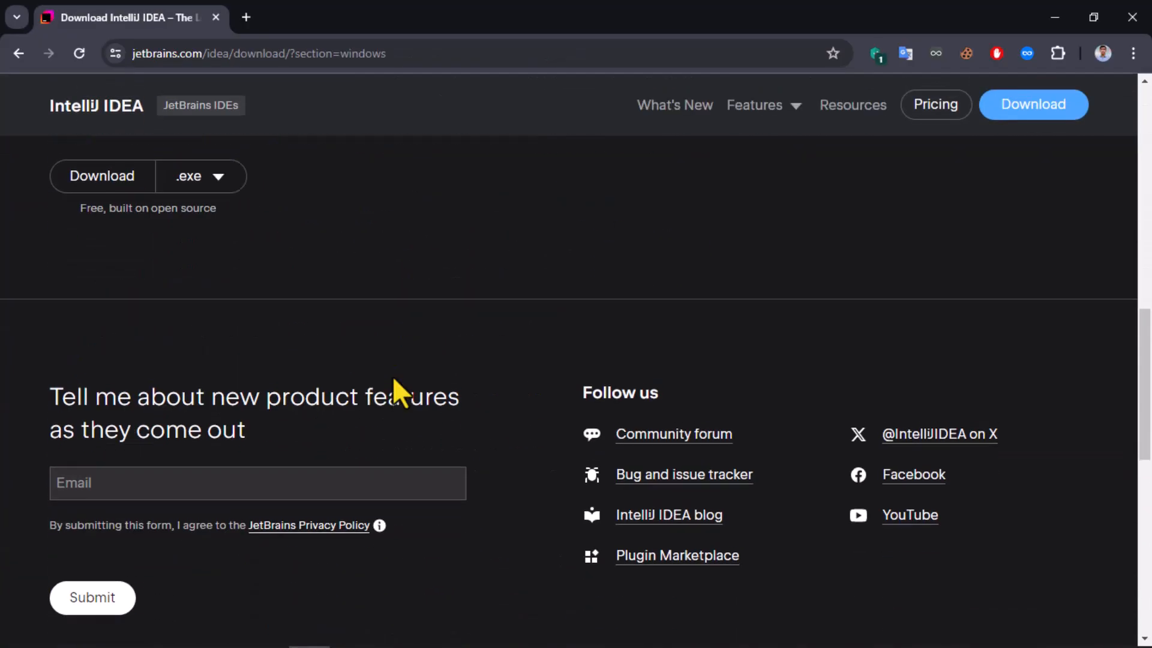
scroll(360, 330, up, 3)
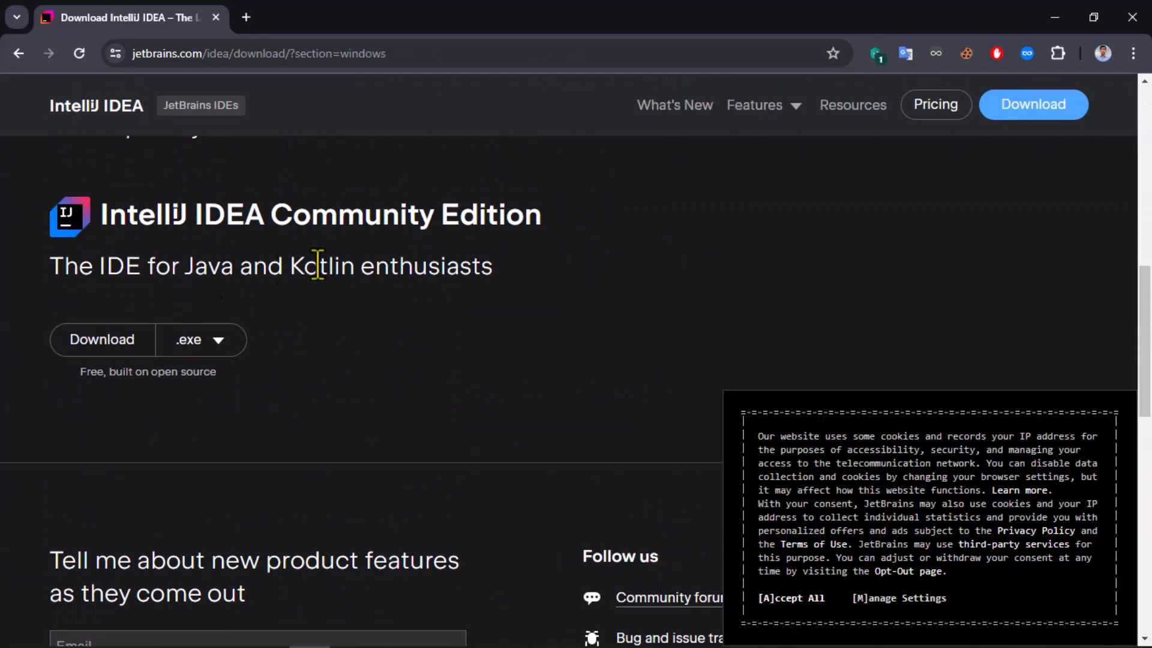
click(113, 354)
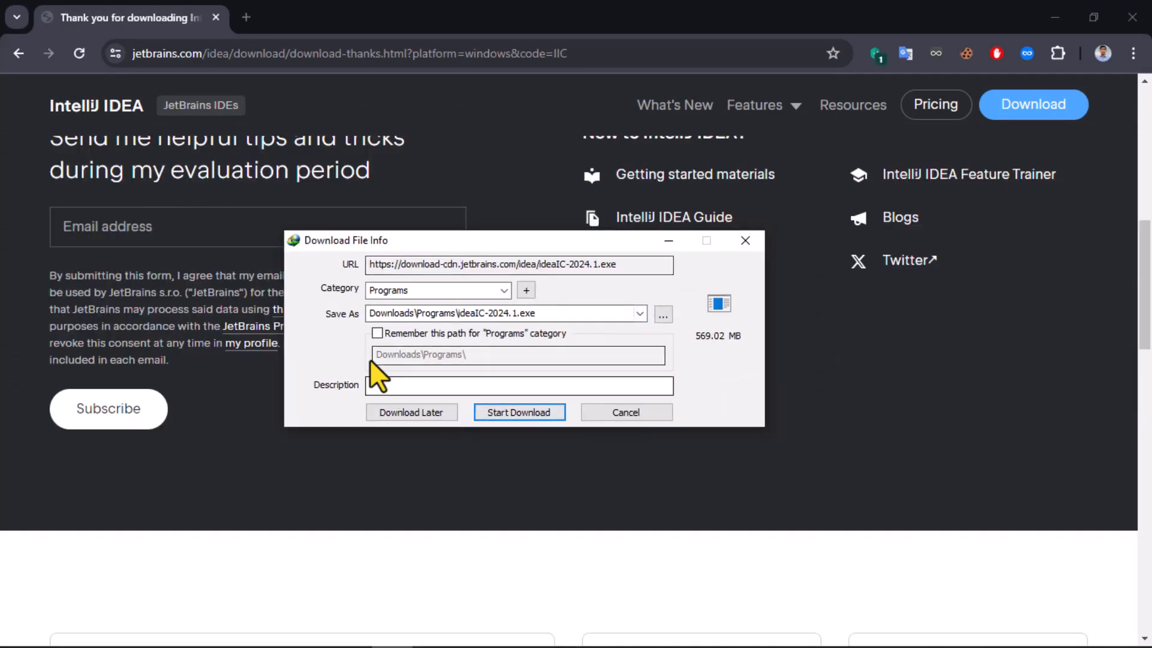
click(513, 414)
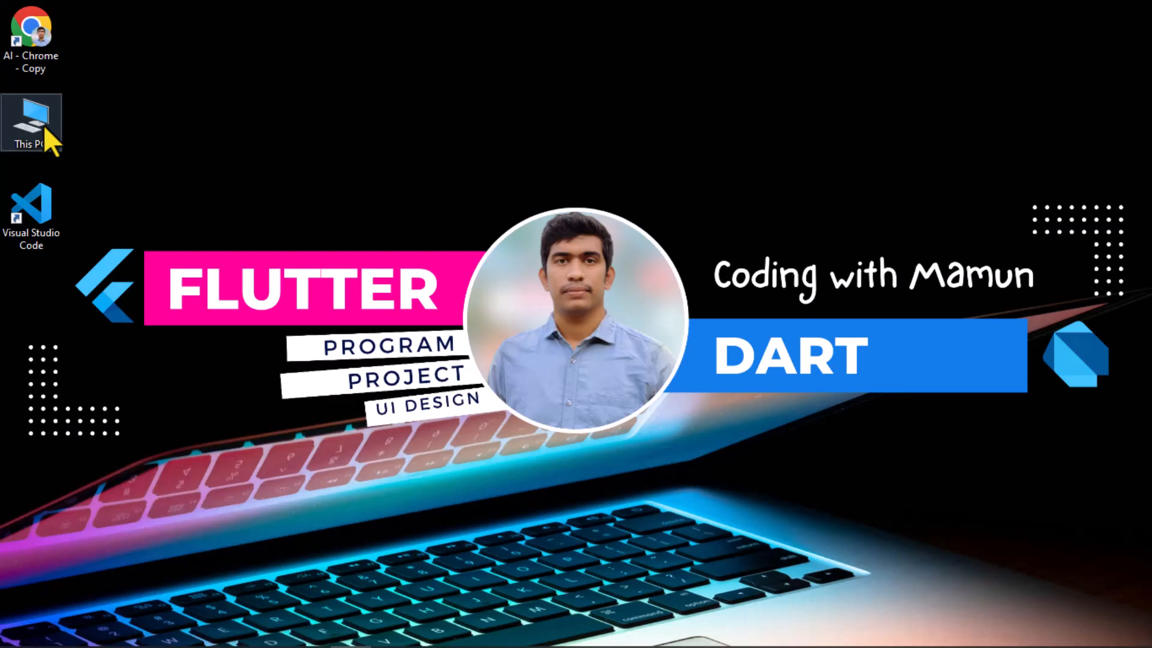
- Run ideaIC-2023.3.5.exe from Downloads\Programs and advance through setup, keeping the old version, the default destination folder and the default installation options
double_click(44, 126)
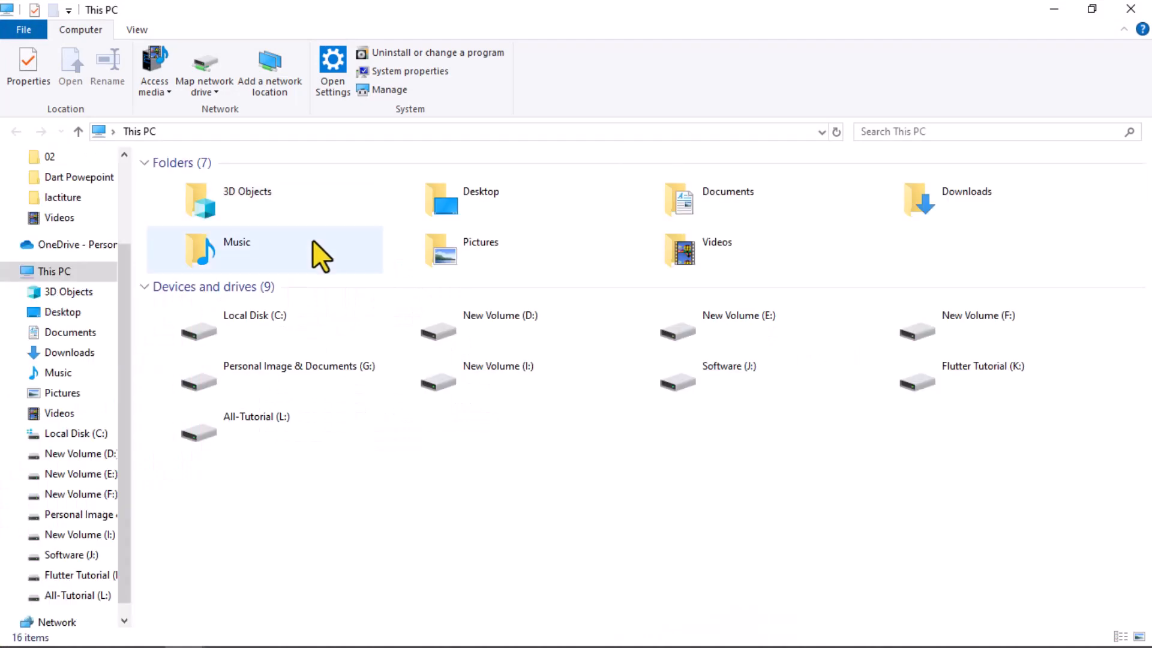
click(60, 352)
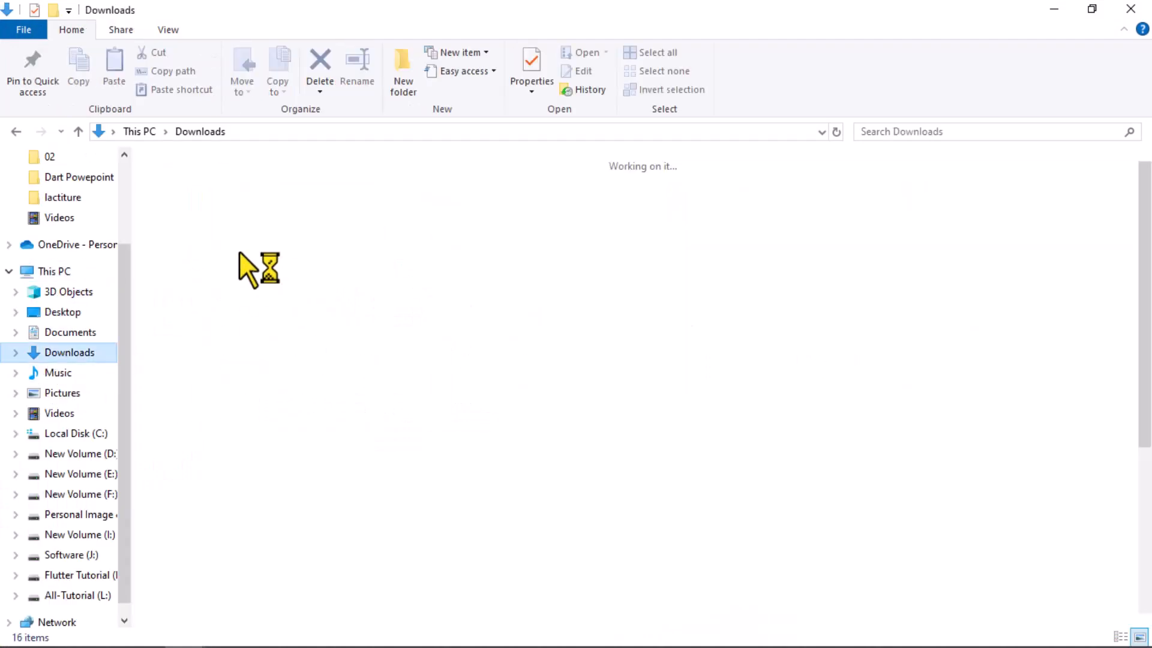
double_click(196, 232)
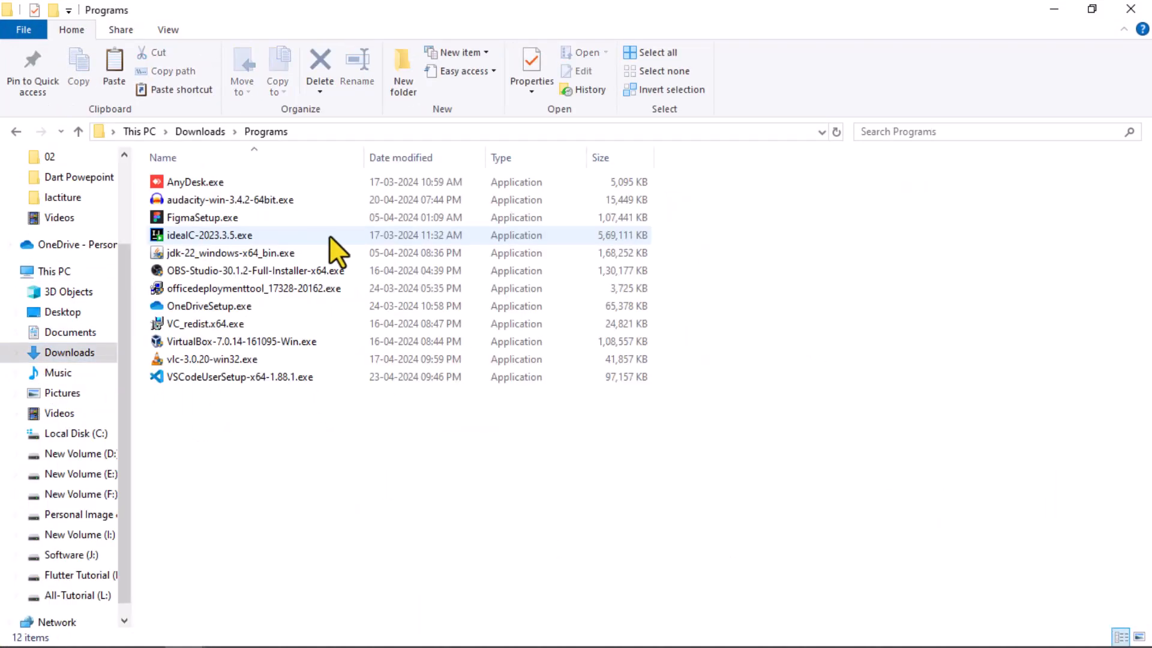
double_click(246, 235)
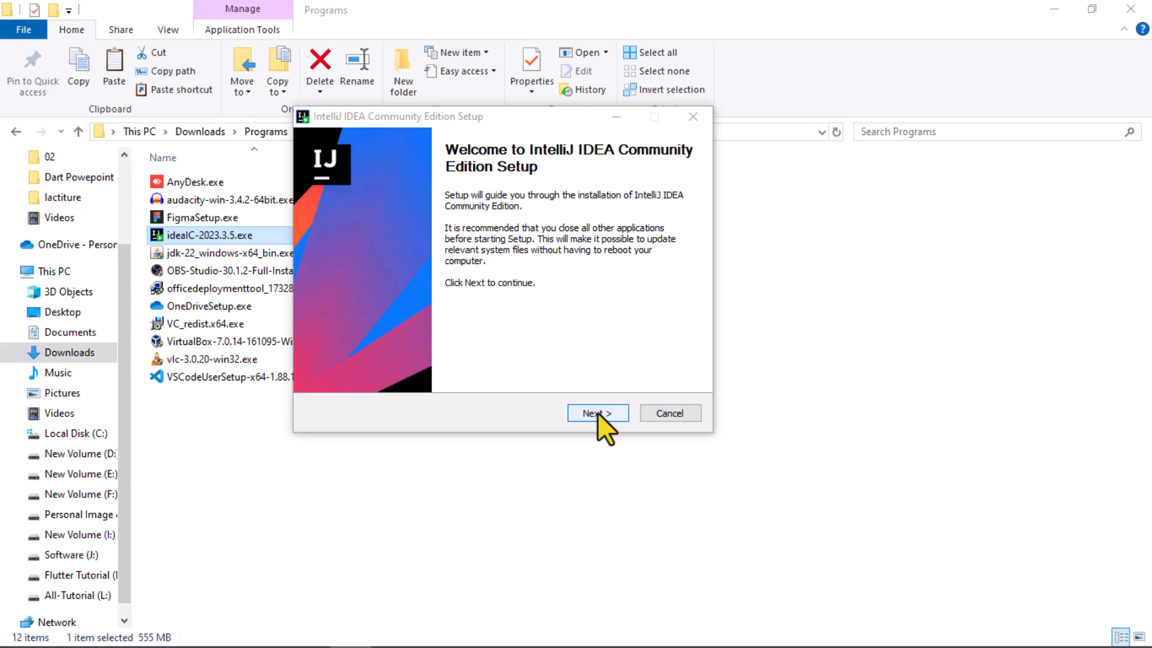
click(597, 413)
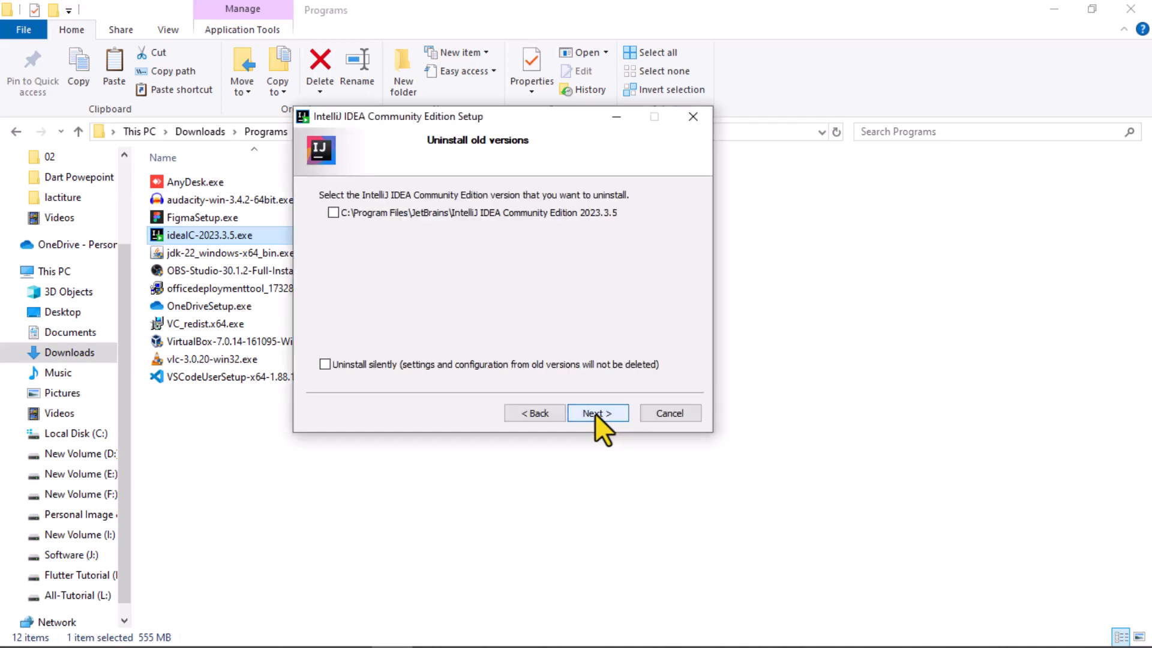
click(595, 413)
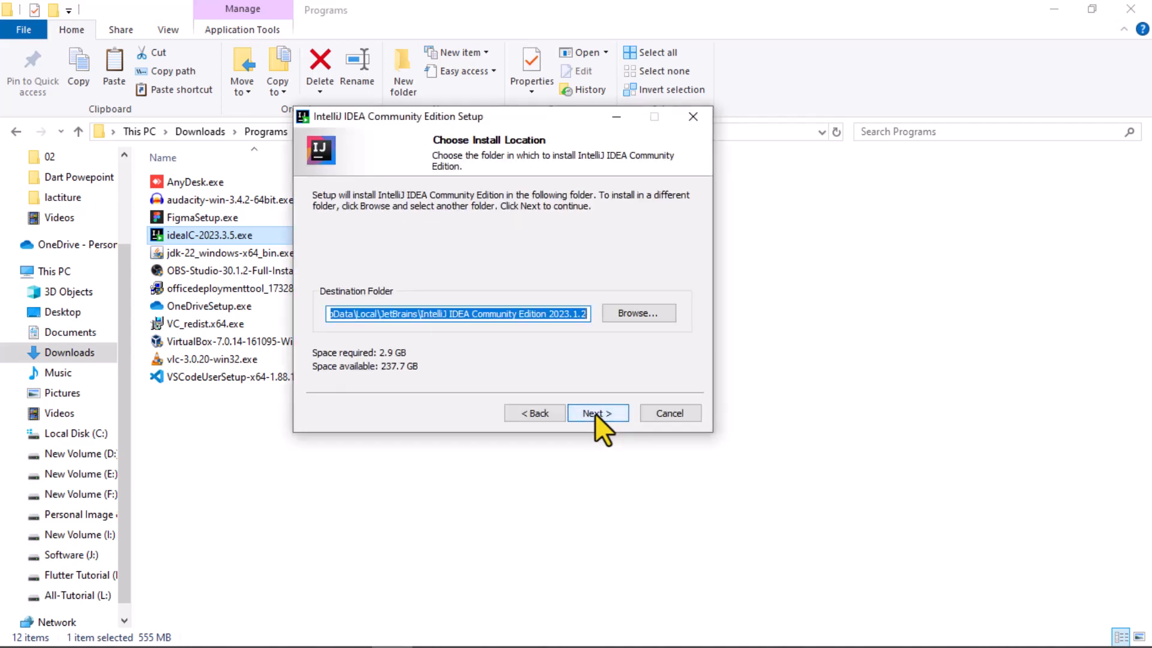
click(595, 412)
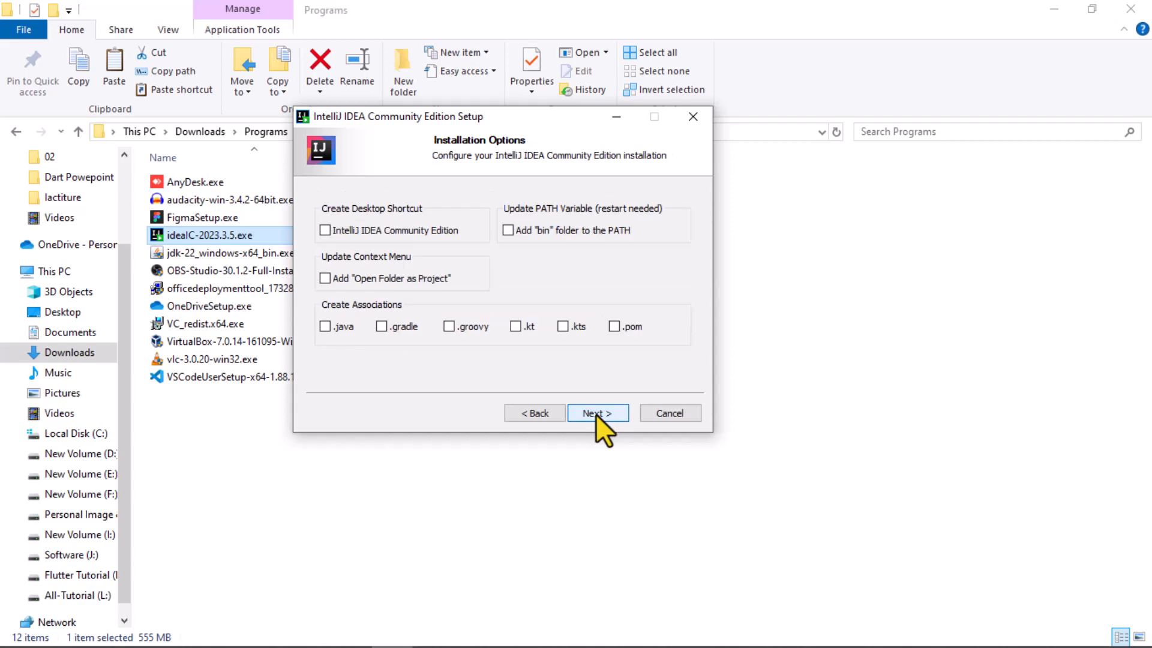
click(596, 414)
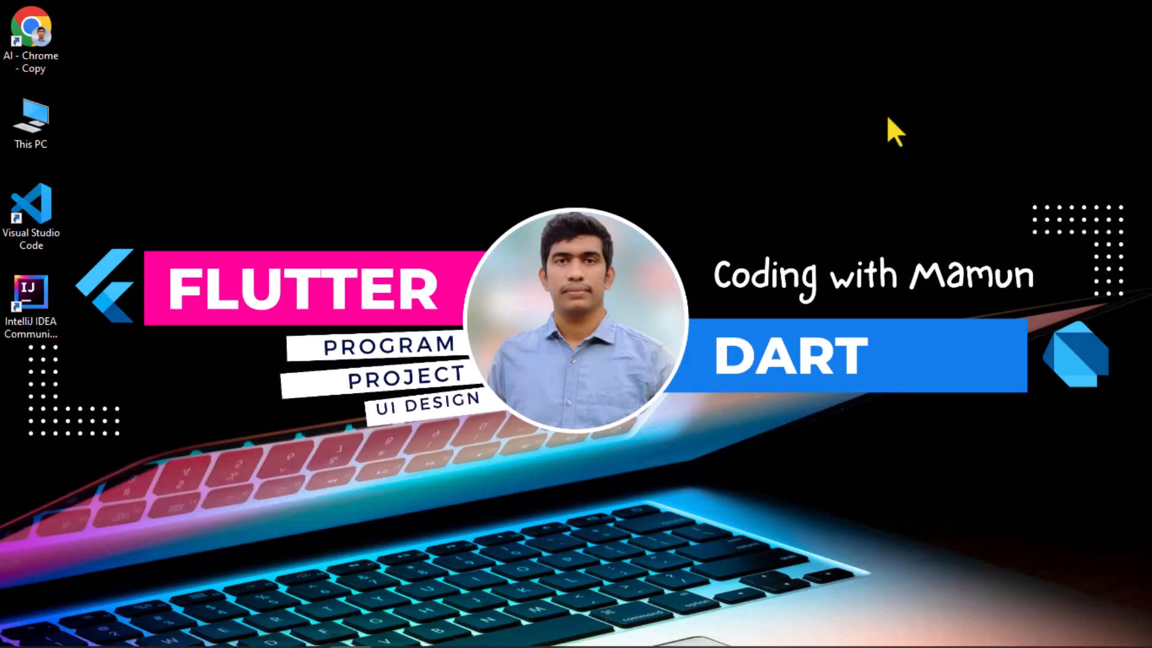
- Launch IntelliJ IDEA Community Edition, search the plugin Marketplace for dart, install the JetBrains Dart plugin and save the settings
double_click(31, 303)
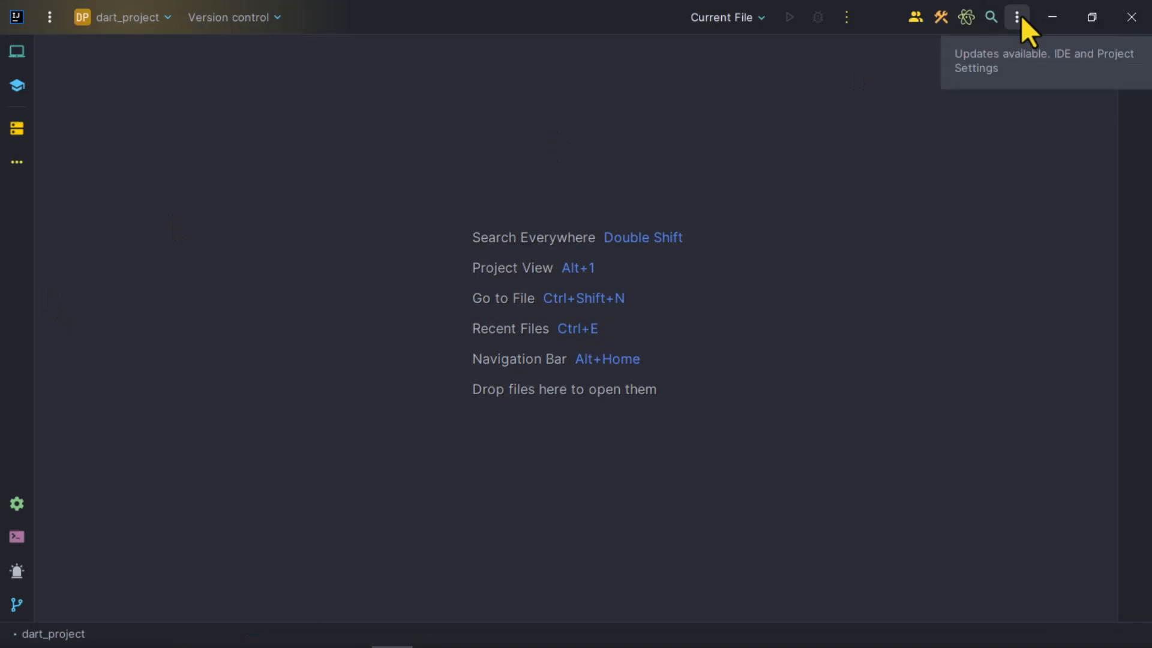
click(1017, 17)
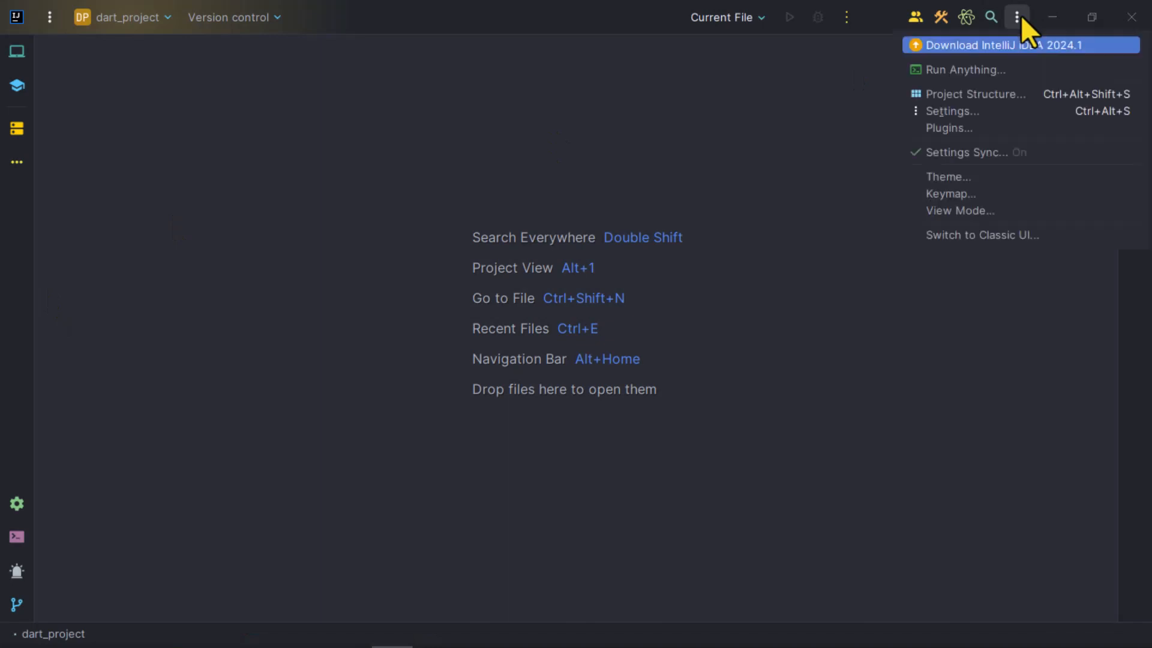
click(958, 134)
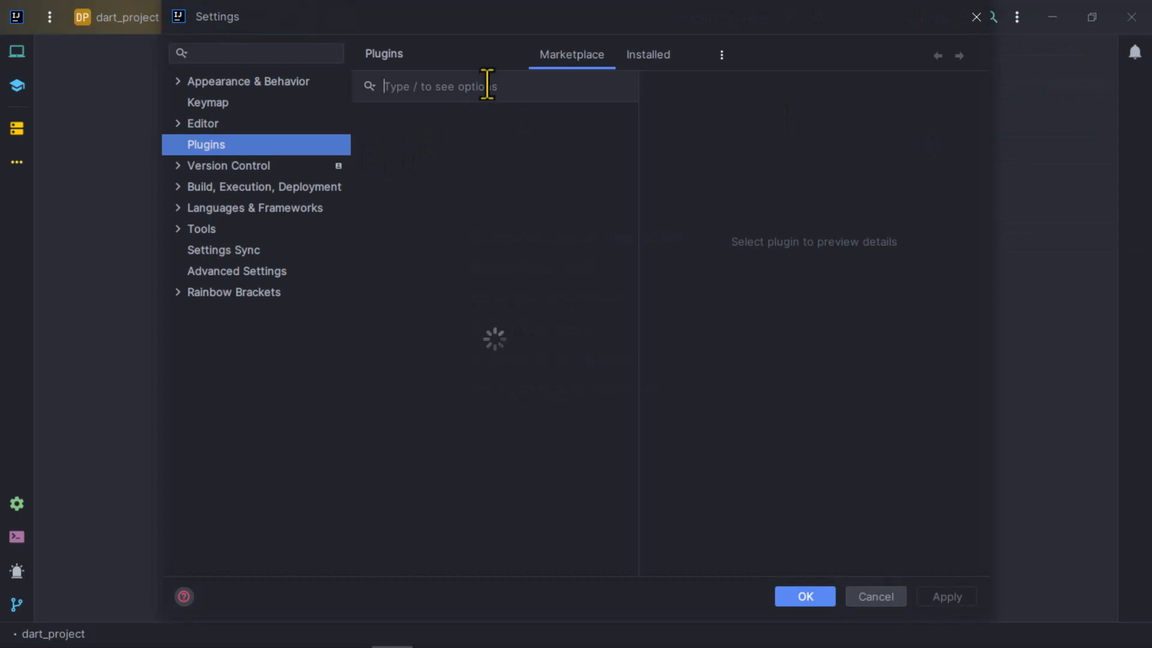
text(dart)
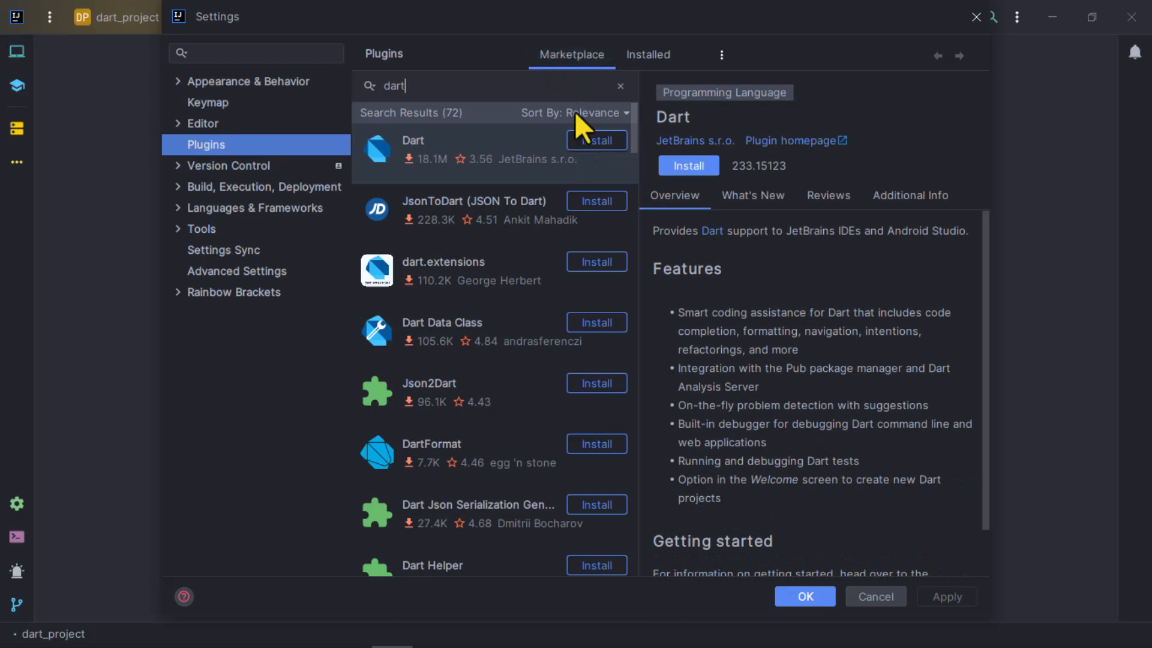
click(595, 139)
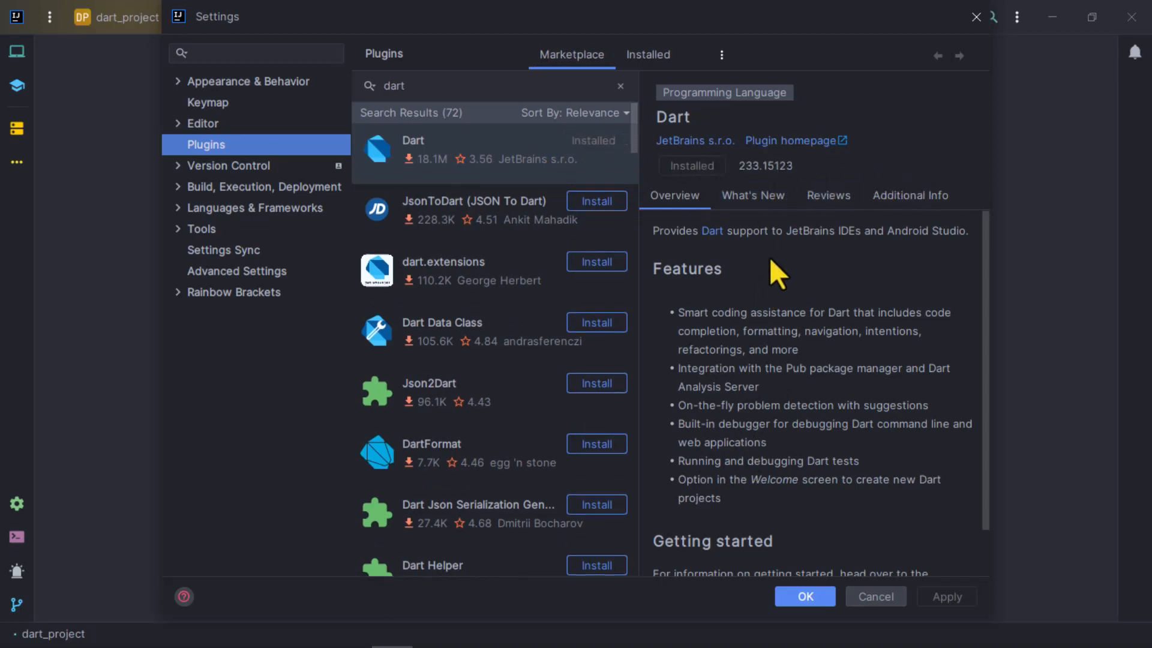
scroll(769, 256, down, 2)
click(812, 603)
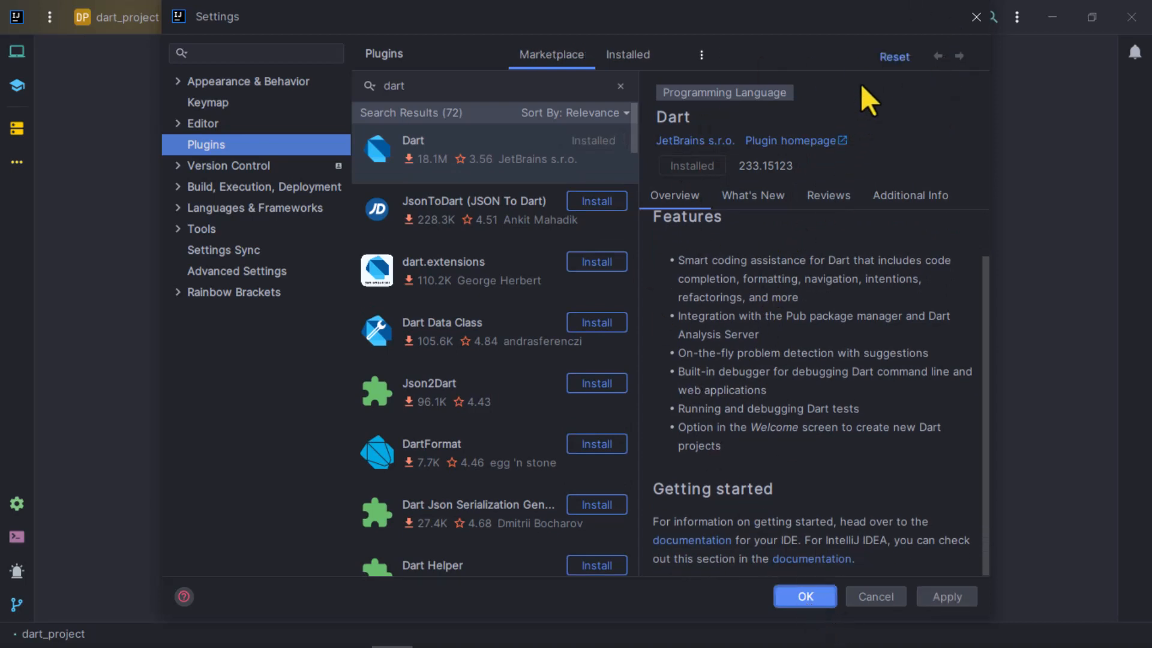
click(804, 600)
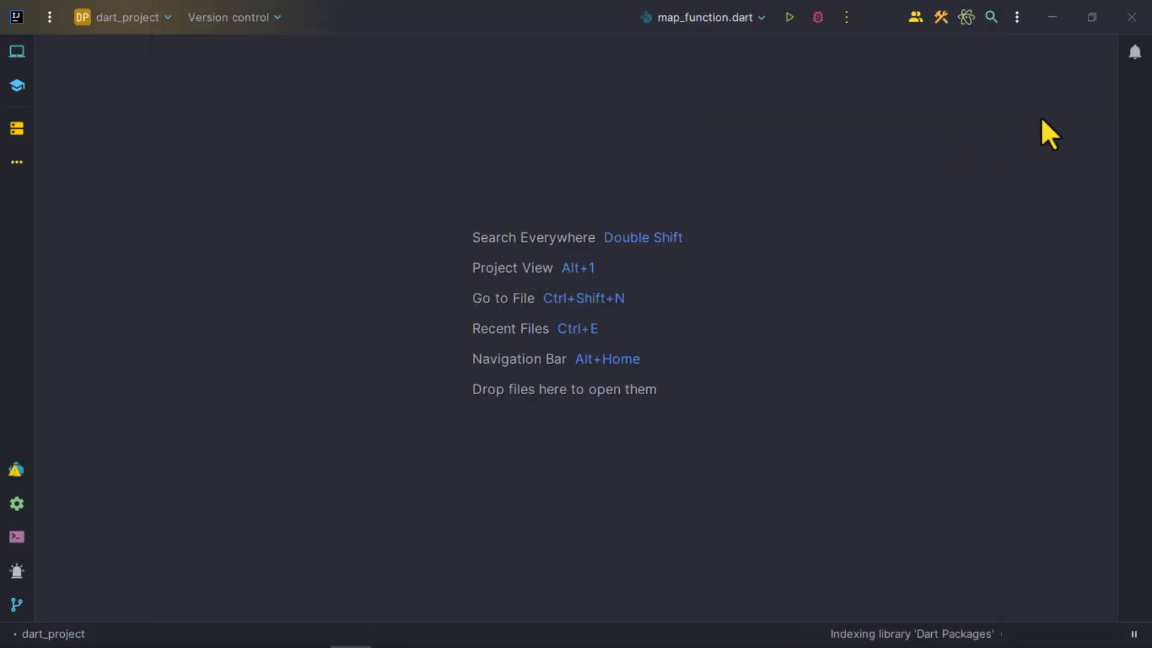
- Reopen the plugin settings and view the list of installed plugins
click(1017, 18)
click(957, 133)
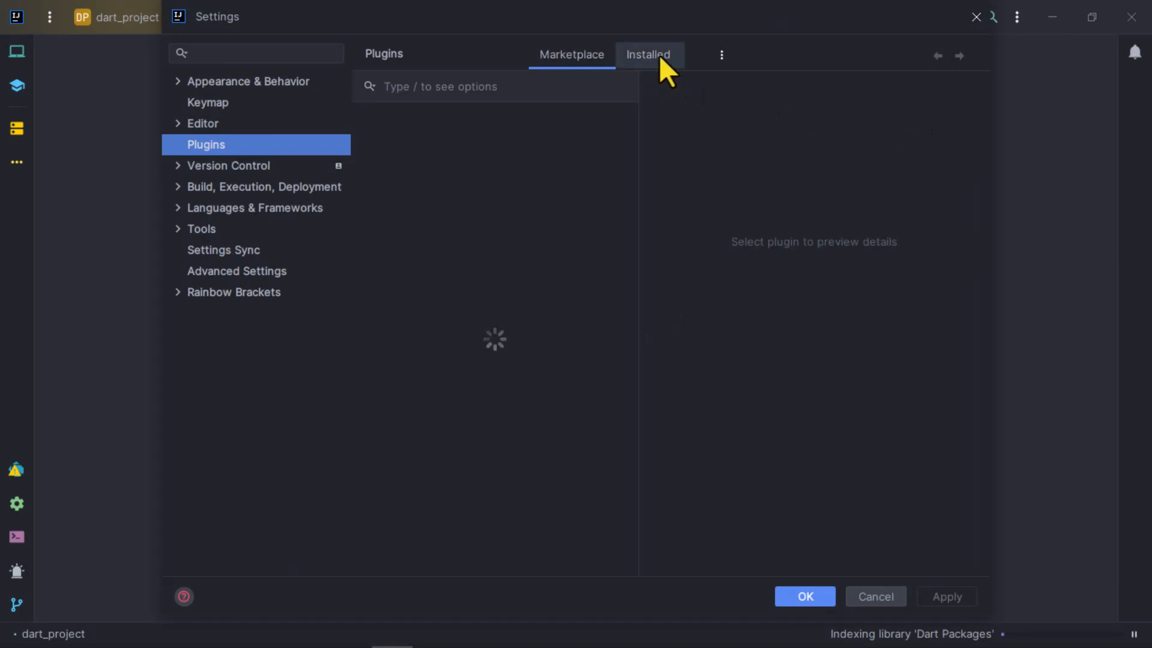
click(659, 55)
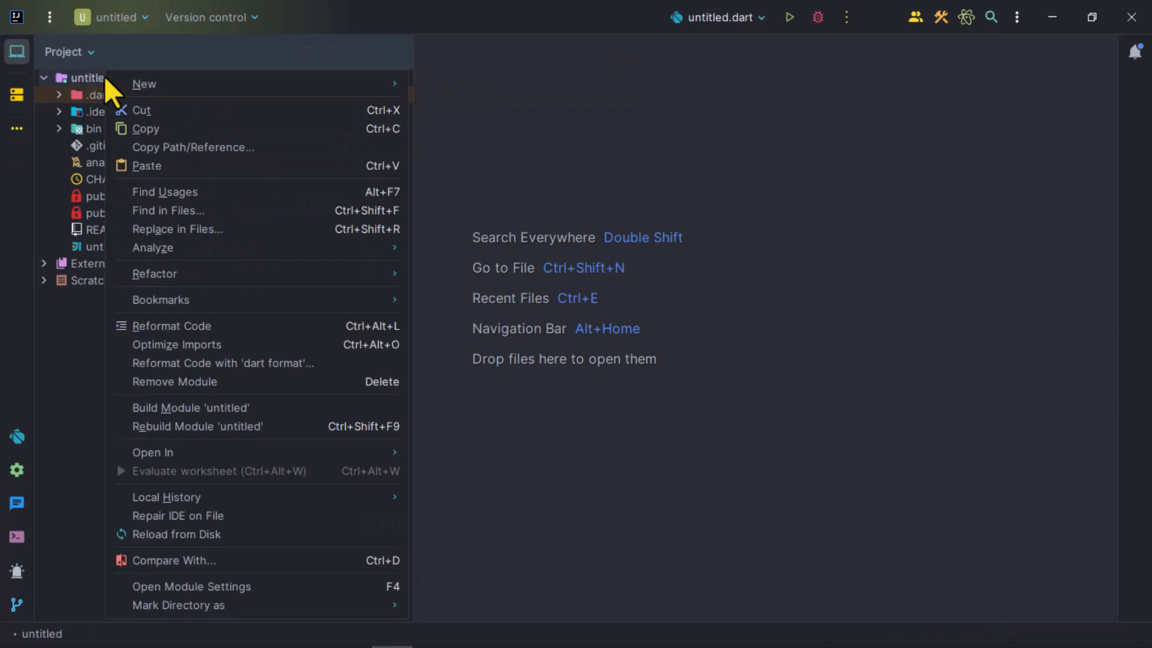
- Create a new directory named lib in the root of the untitled project
mouse_move(183, 79)
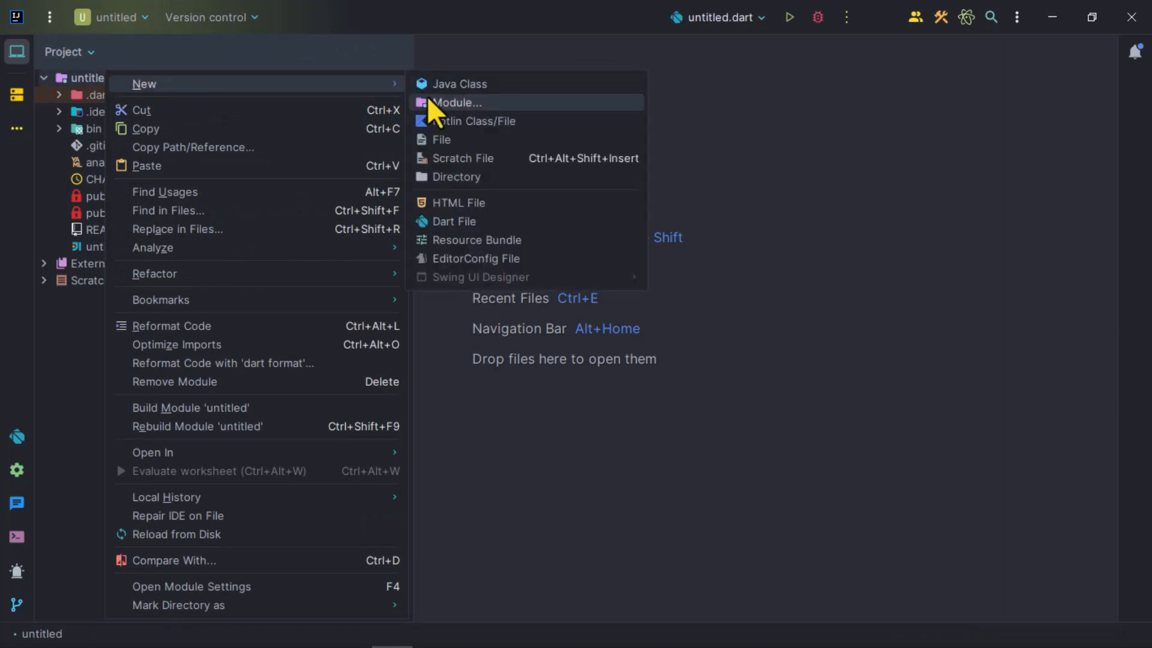
click(473, 177)
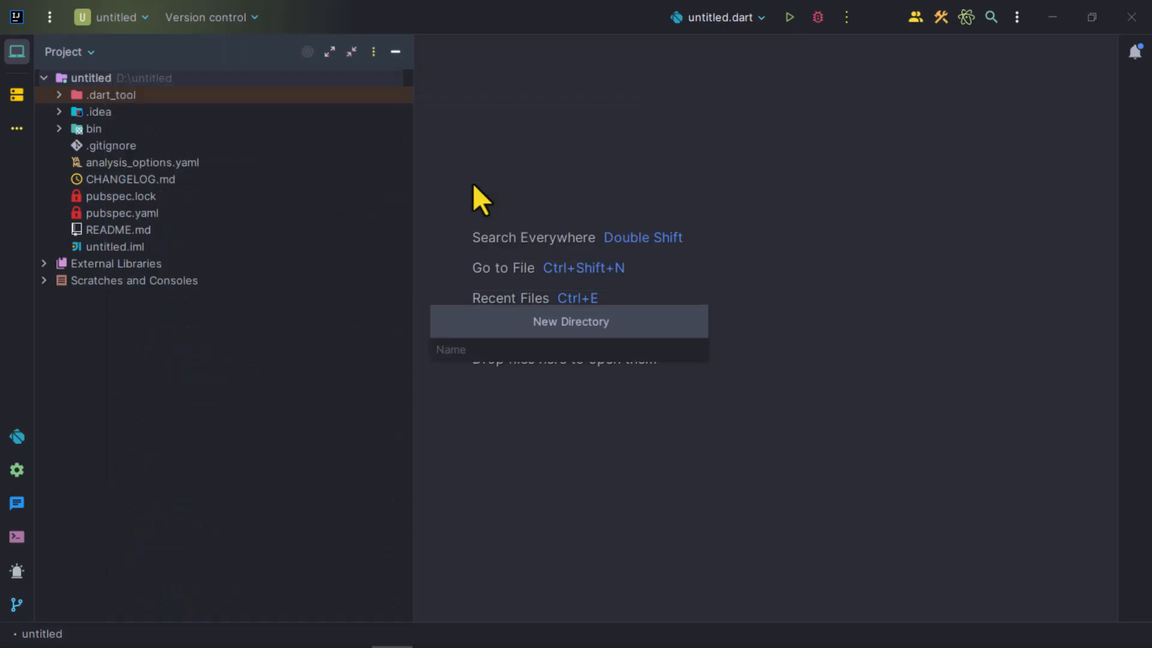
text(lib)
key(Return)
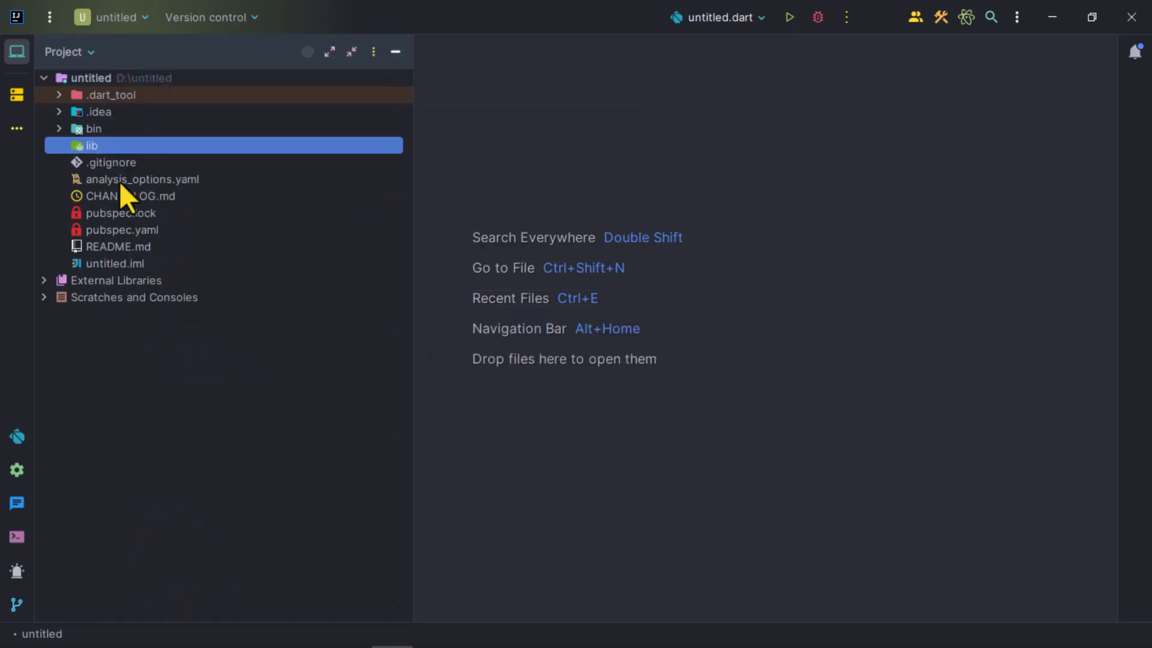
- Create a new Dart file named main in the lib directory
right_click(142, 145)
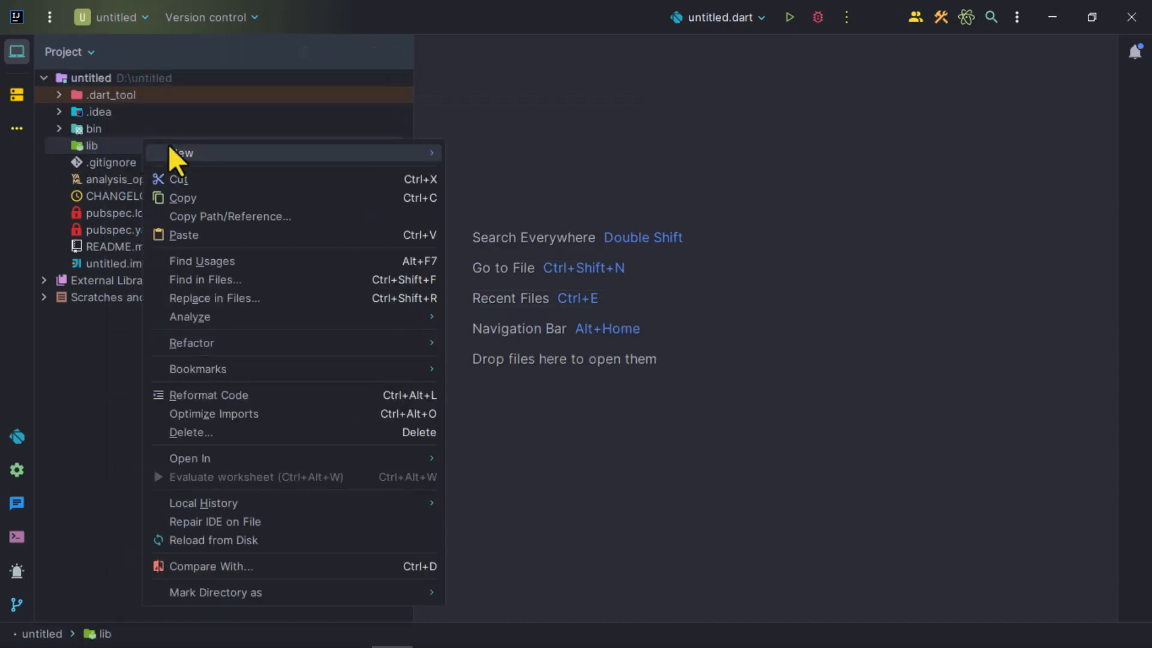
mouse_move(216, 154)
click(497, 258)
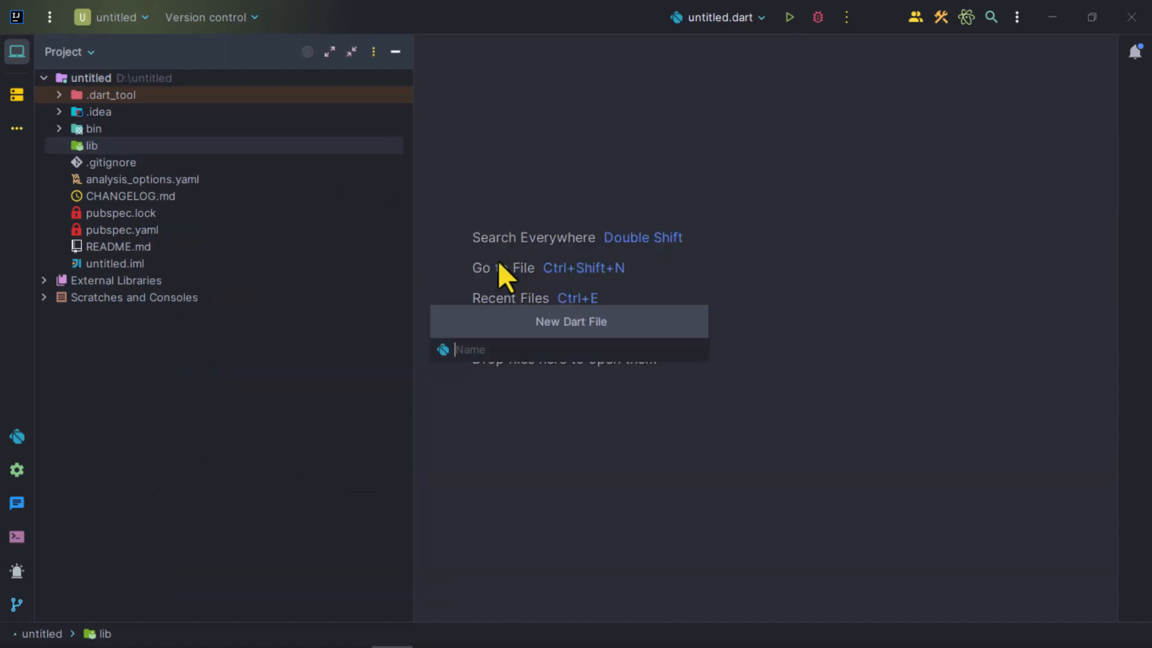
text(main)
key(Return)
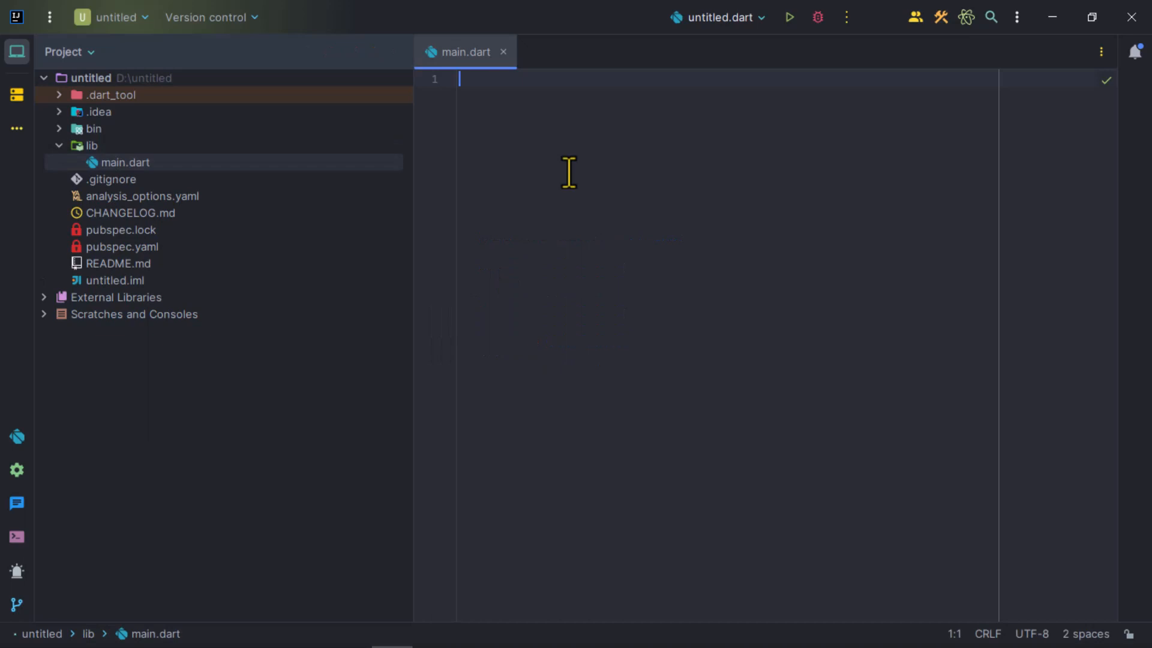
- Write a void main() function in main.dart containing print('Hello world'); and run the file twice
text(void)
right_click(590, 128)
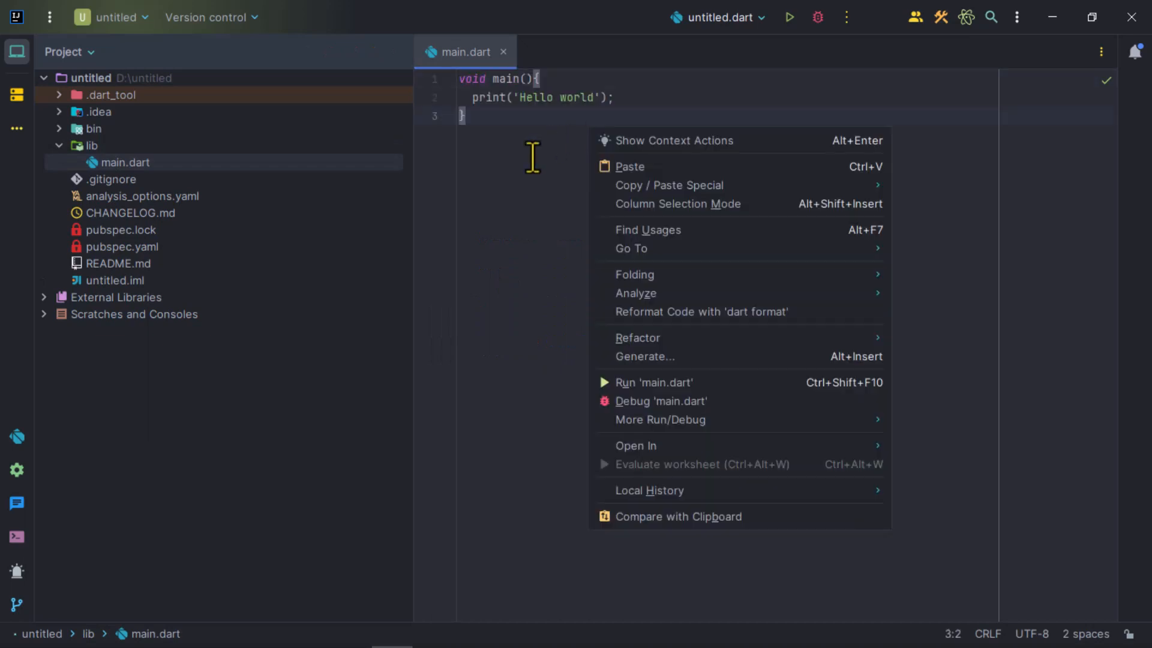
click(660, 387)
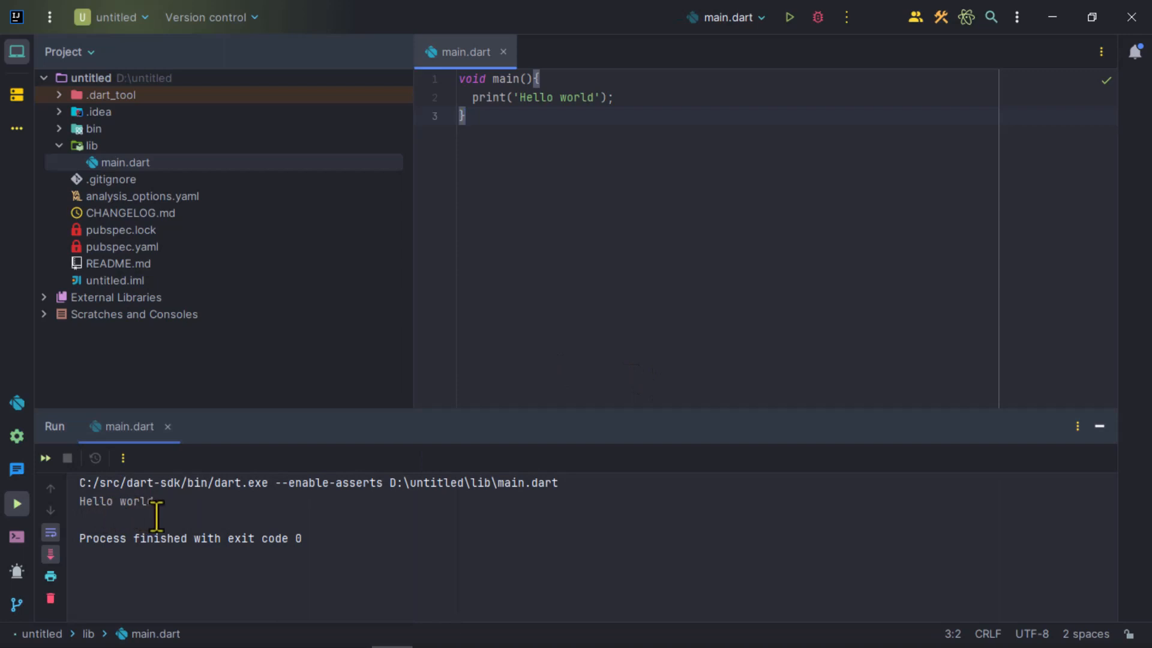
click(790, 17)
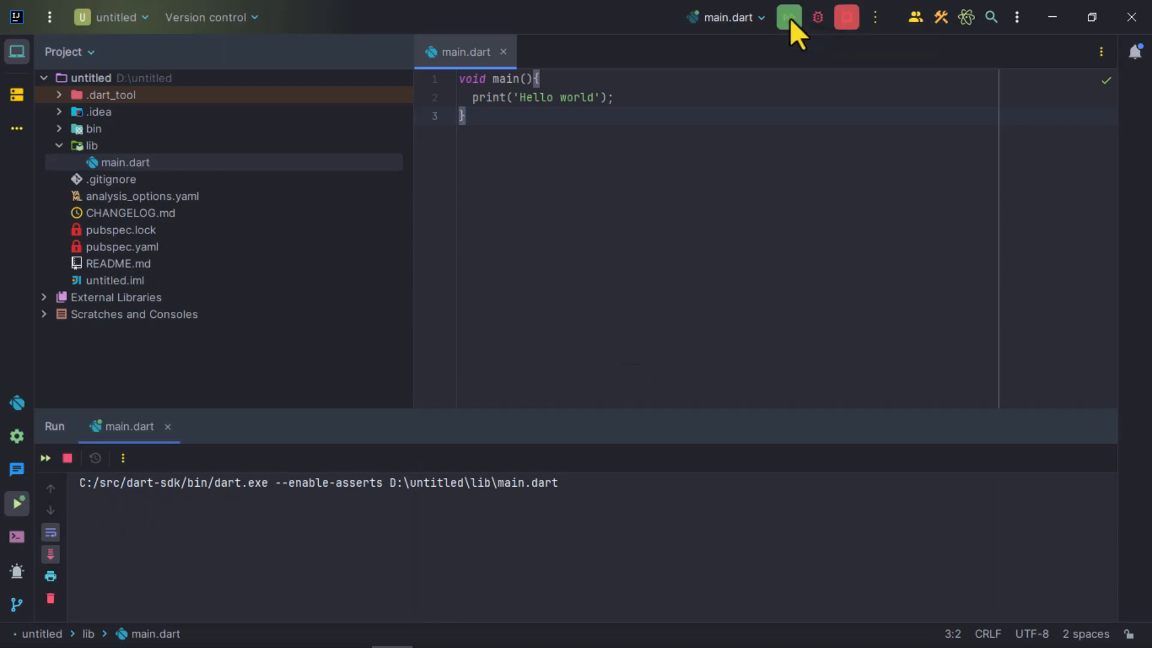